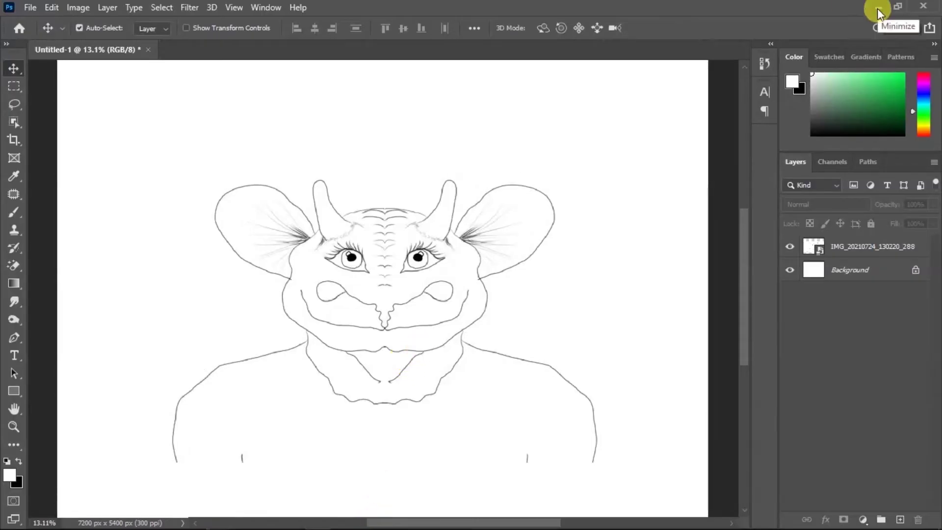
Paste the scale texture, then shrink it and position it over the creature's face.
key(ctrl+v)
mouse_move(595, 137)
mouse_down()
mouse_move(378, 305)
mouse_move(406, 284)
mouse_move(407, 268)
mouse_move(429, 258)
mouse_up()
right_click(428, 259)
click(683, 28)
Duplicate the texture, hide Layer 1, warp the copy over the head, and give it an inverted mask.
key(ctrl+j)
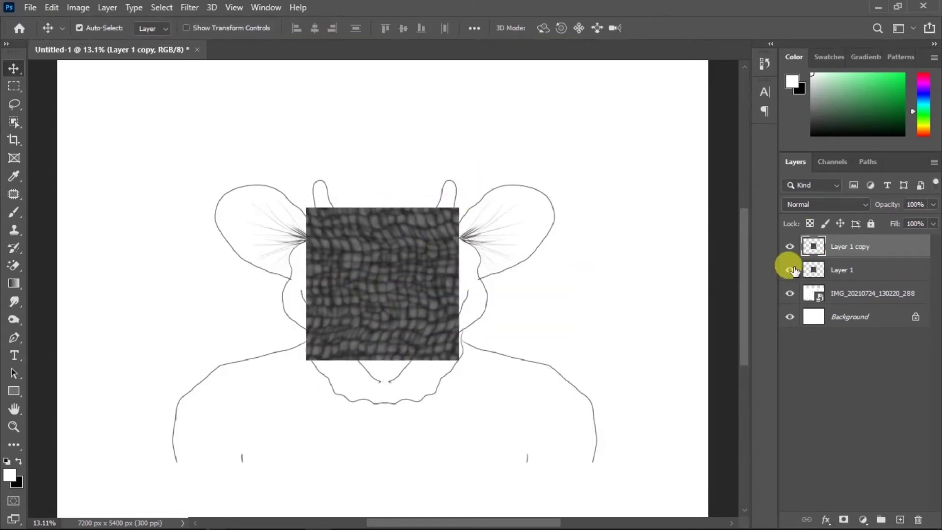
click(789, 269)
key(ctrl+t)
right_click(398, 269)
click(427, 338)
drag(390, 307, 278, 266)
drag(463, 266, 467, 304)
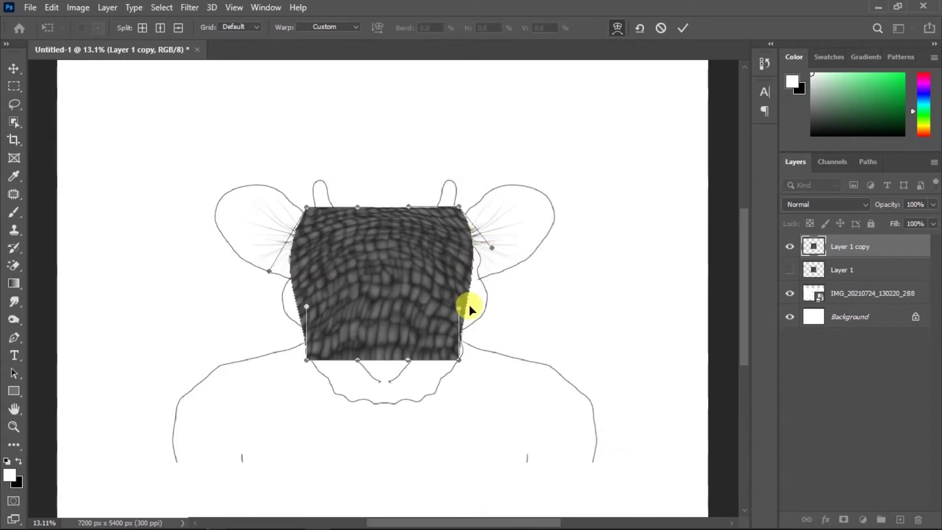
drag(306, 306, 284, 315)
drag(459, 308, 503, 316)
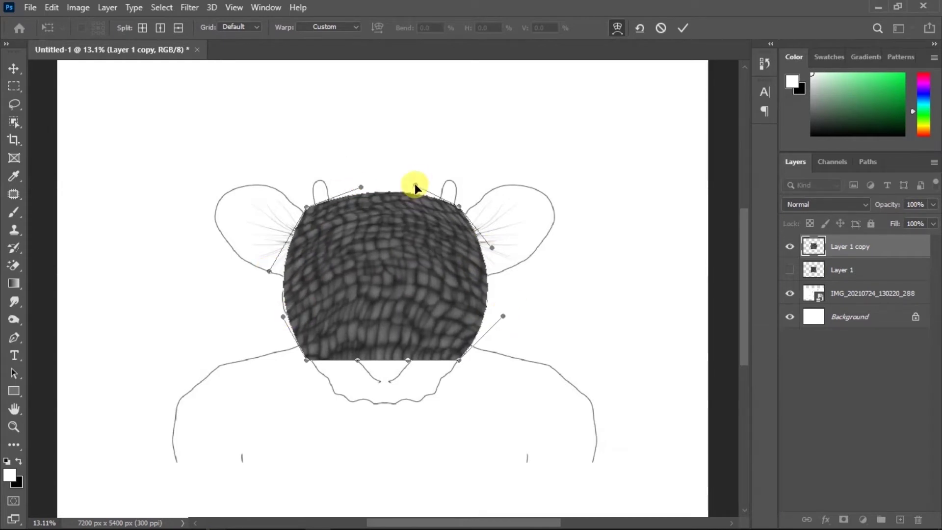
click(683, 28)
click(843, 520)
key(ctrl+i)
Paint scales back onto the forehead, left eye and cheek through the black mask.
key(b)
scroll(366, 223, up, 3)
drag(341, 230, 362, 211)
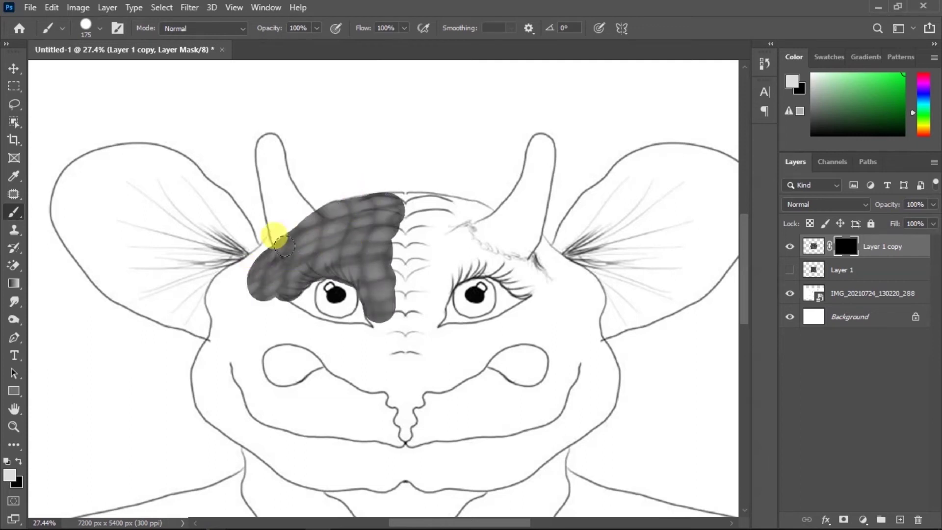
mouse_move(265, 287)
mouse_down()
mouse_move(337, 284)
mouse_move(336, 403)
mouse_move(382, 264)
mouse_up()
scroll(275, 260, down, 3)
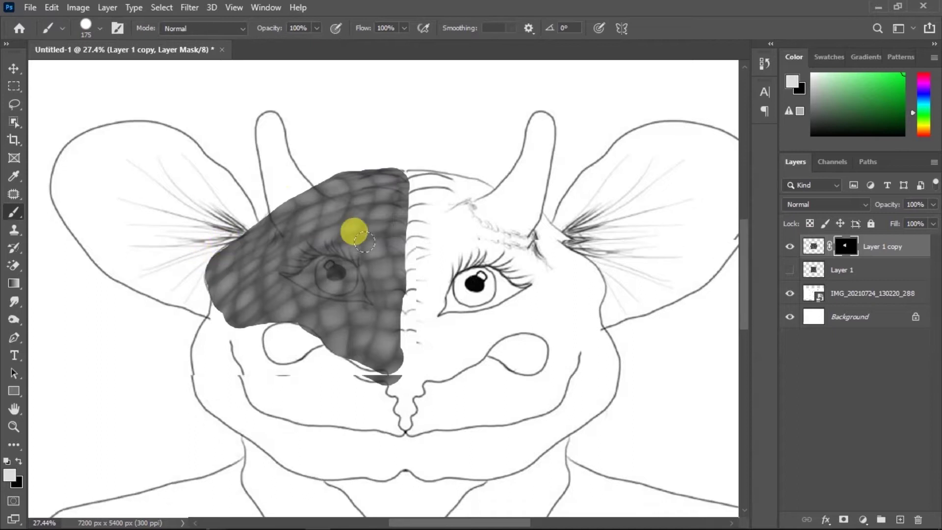
Duplicate the masked texture and flip it horizontally to mirror it onto the right side.
click(15, 69)
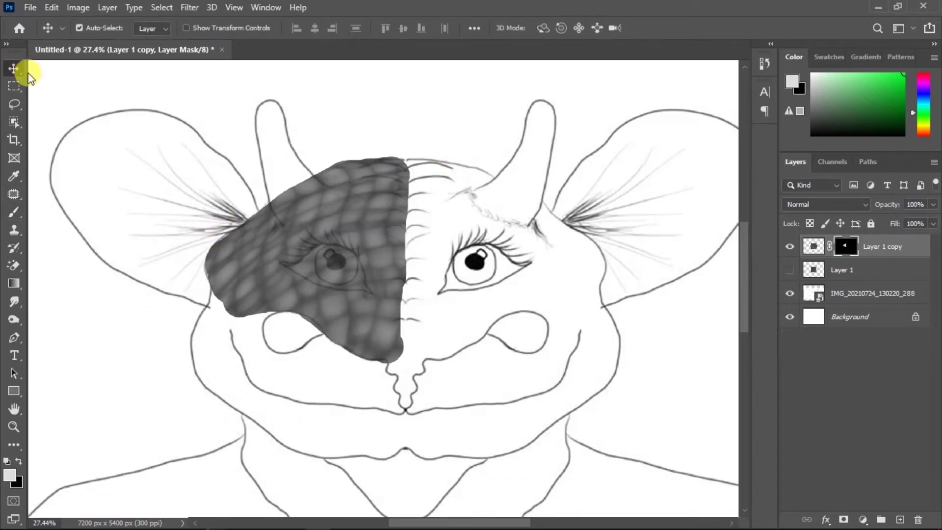
key(ctrl+j)
key(ctrl+t)
right_click(387, 265)
click(385, 463)
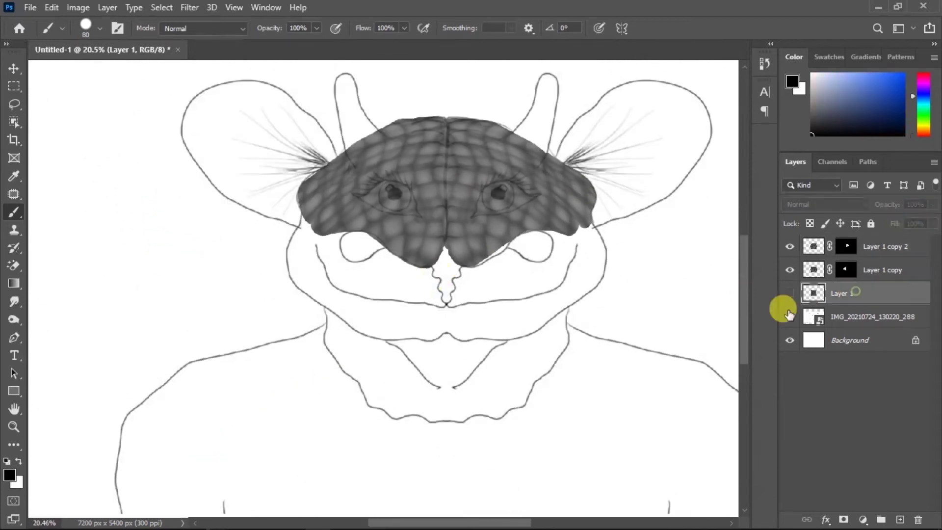
Paint scaly strips along the jaw toward the chin and move the mirrored jaw piece to the right cheek.
key(x)
drag(293, 187, 288, 191)
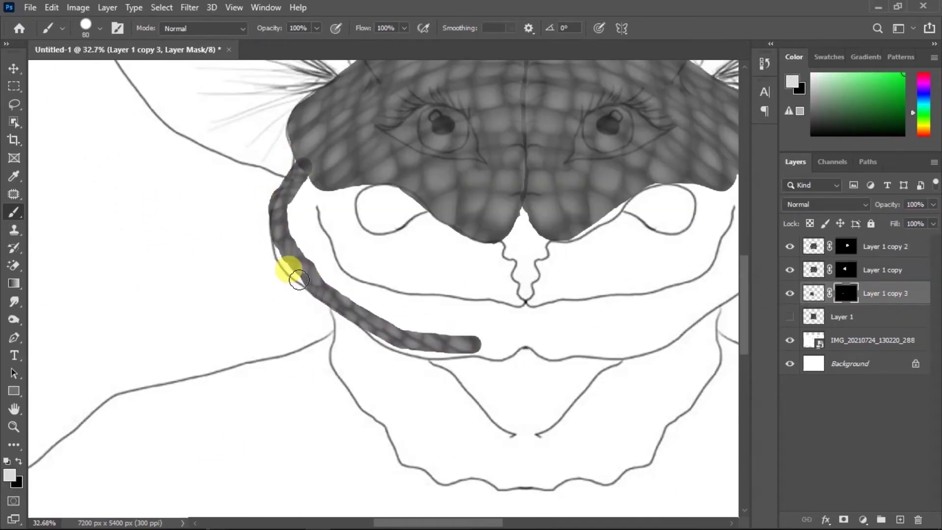
scroll(350, 242, up, 1)
drag(427, 322, 395, 321)
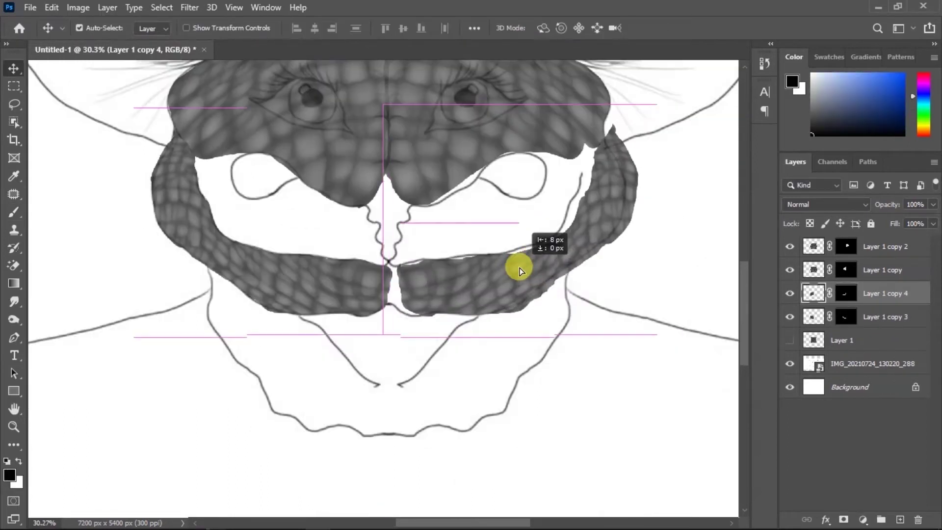
drag(515, 266, 510, 277)
scroll(422, 295, up, 4)
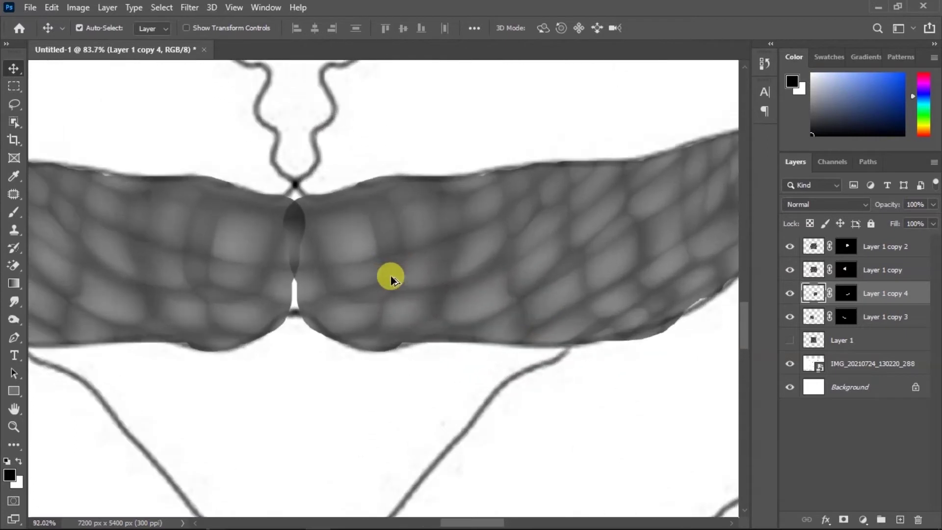
key(ctrl+backslash)
key(b)
click(142, 292)
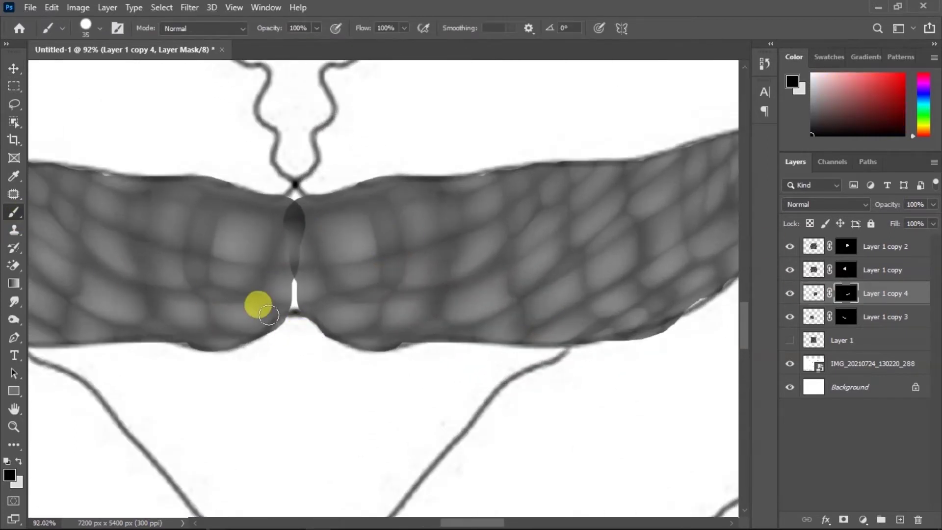
Fill the head path with black on Layer 2.
key(x)
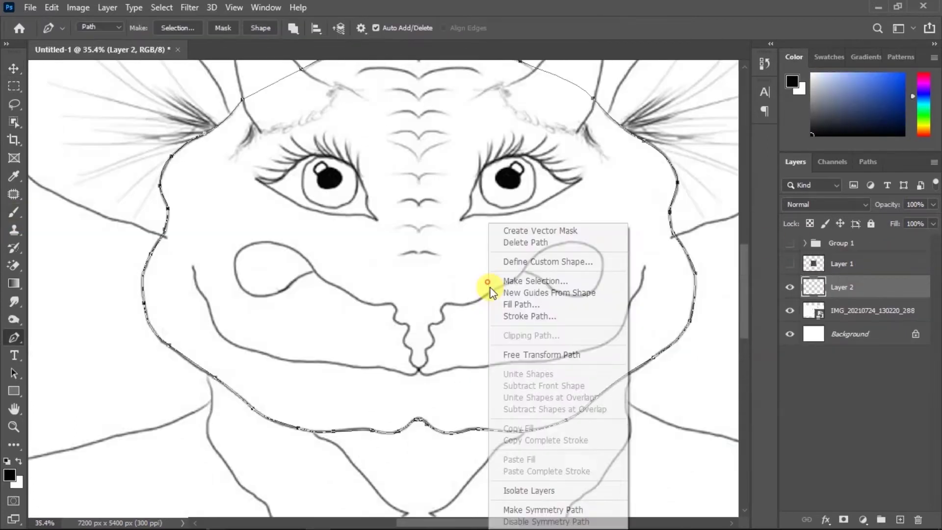
click(530, 307)
click(452, 124)
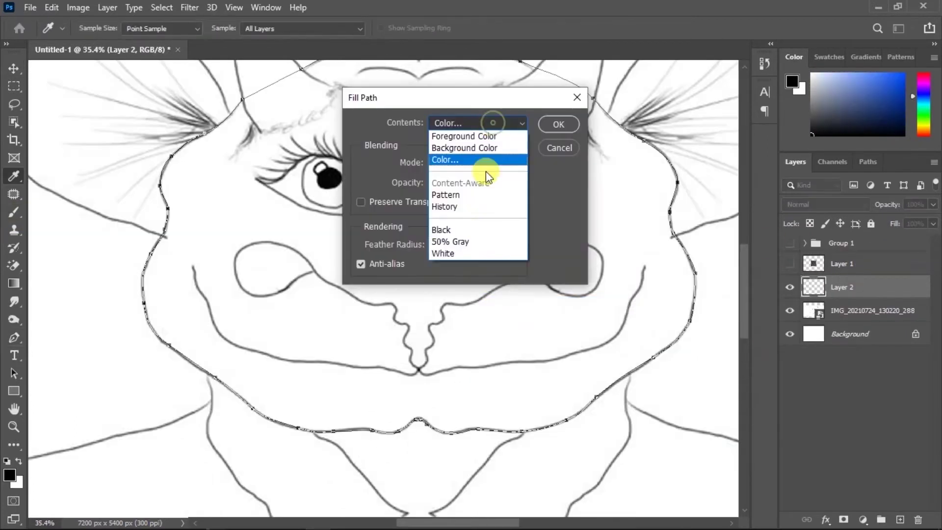
click(452, 223)
click(557, 126)
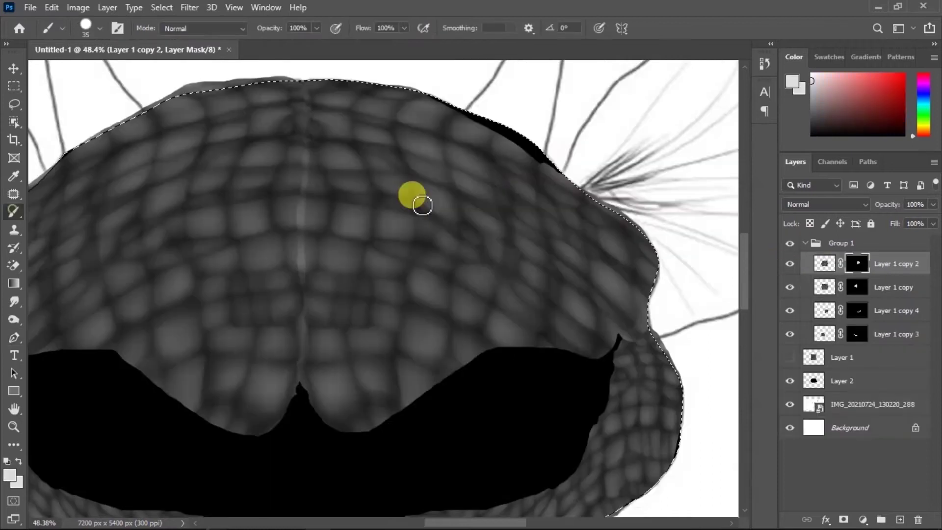
Tidy the texture edge at the head's side, clear the black from the mouth, and deselect.
drag(466, 128, 633, 263)
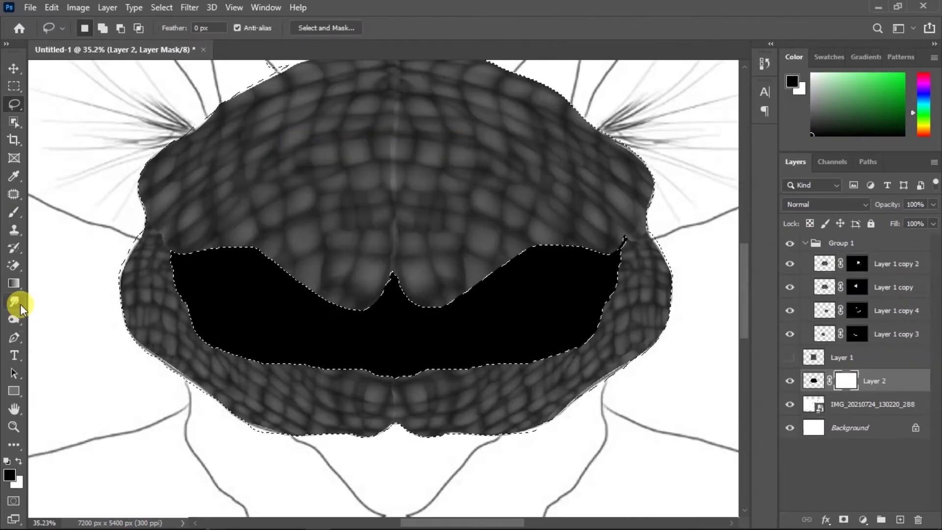
mouse_move(432, 344)
mouse_down()
mouse_move(368, 342)
mouse_move(196, 305)
mouse_move(393, 284)
mouse_move(494, 373)
mouse_up()
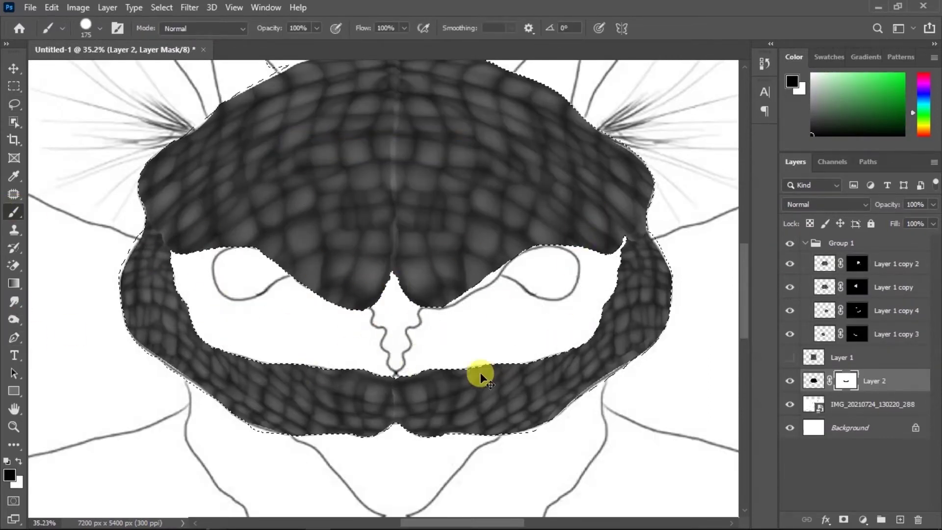
key(ctrl+d)
scroll(393, 316, down, 5)
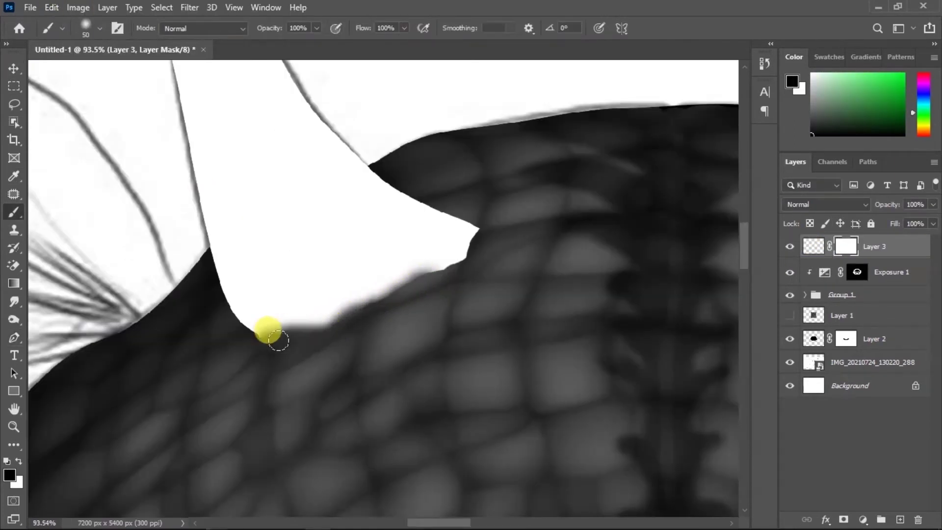
Darken the horn edges and bases on the Exposure mask, restore the tip, and set opacity to 50%.
key(bracketright)
key(bracketright)
shift+click(279, 341)
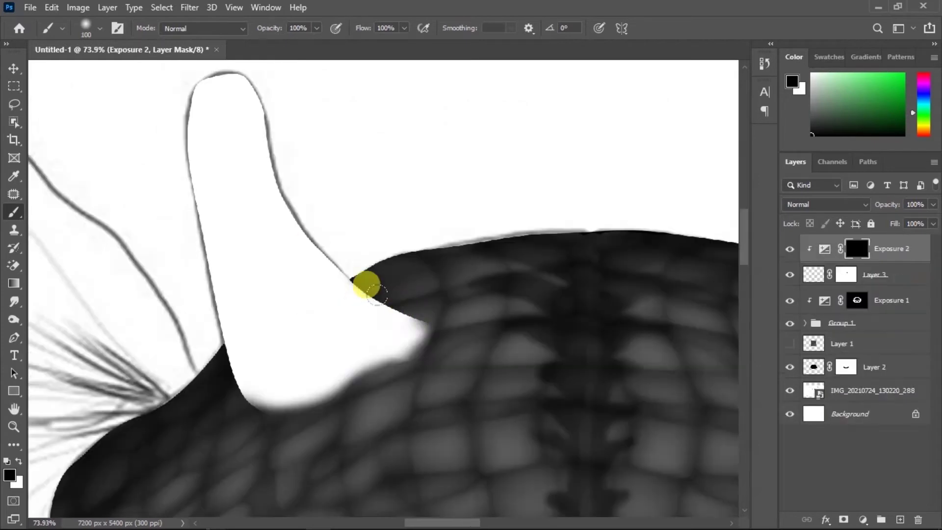
mouse_move(372, 290)
mouse_down()
mouse_move(284, 179)
mouse_move(179, 89)
mouse_move(160, 250)
mouse_up()
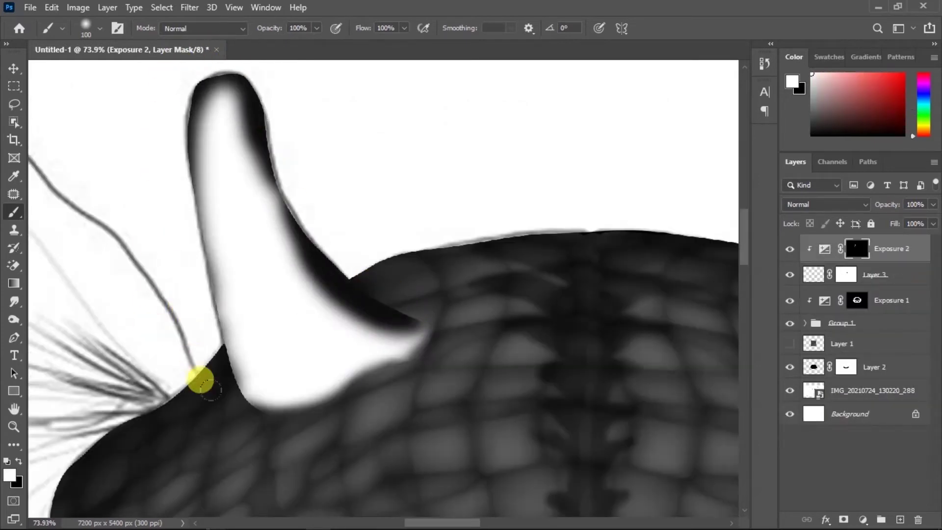
mouse_move(200, 380)
mouse_down()
mouse_move(301, 405)
mouse_move(409, 328)
mouse_up()
drag(295, 198, 254, 119)
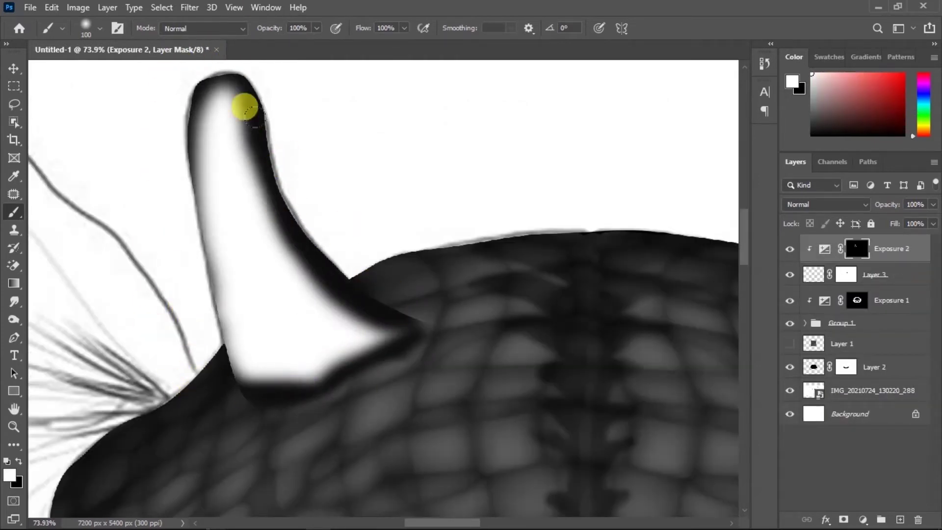
key(x)
mouse_move(221, 86)
mouse_down()
mouse_move(214, 126)
mouse_move(295, 260)
mouse_up()
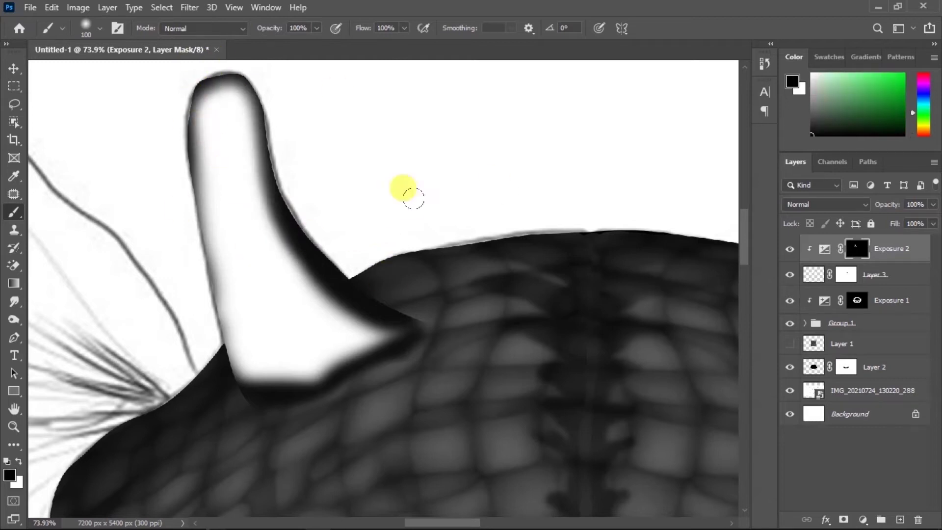
drag(887, 204, 841, 204)
Shade across both horns with a size-200 brush and lower the shading to 19% opacity.
scroll(356, 264, down, 5)
scroll(248, 282, up, 3)
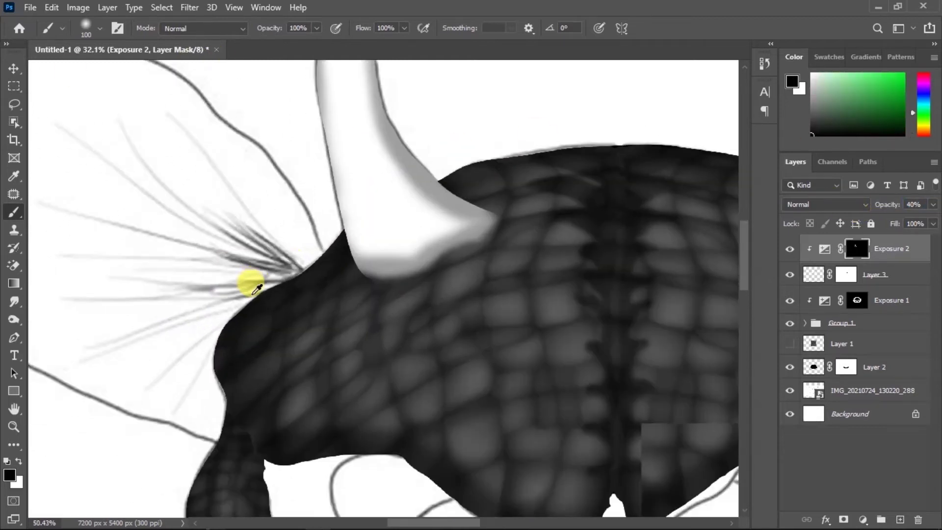
scroll(454, 260, up, 2)
key(bracketright)
key(x)
key(bracketright)
key(bracketright)
key(bracketright)
mouse_move(466, 227)
mouse_down()
mouse_move(389, 185)
mouse_move(286, 235)
mouse_move(280, 292)
mouse_up()
scroll(661, 204, down, 3)
drag(887, 204, 858, 201)
scroll(558, 263, up, 2)
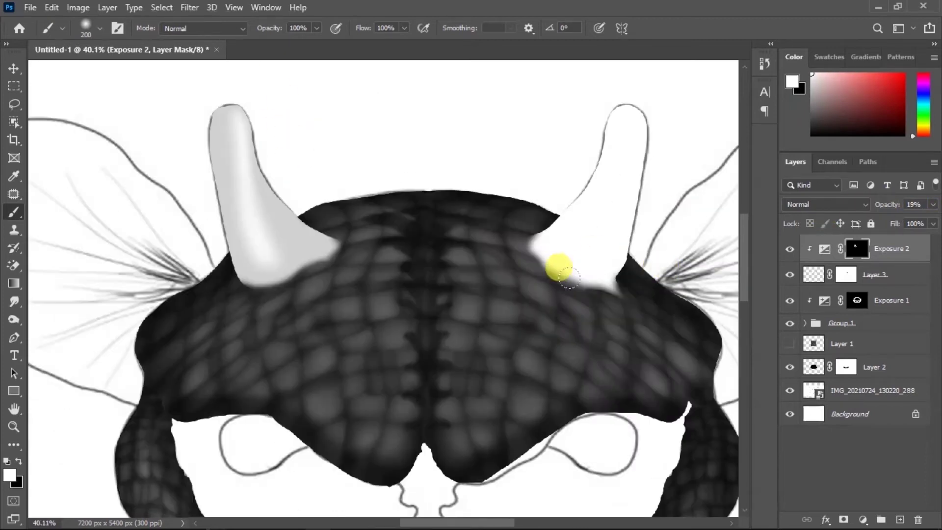
drag(557, 263, 578, 98)
scroll(267, 147, down, 3)
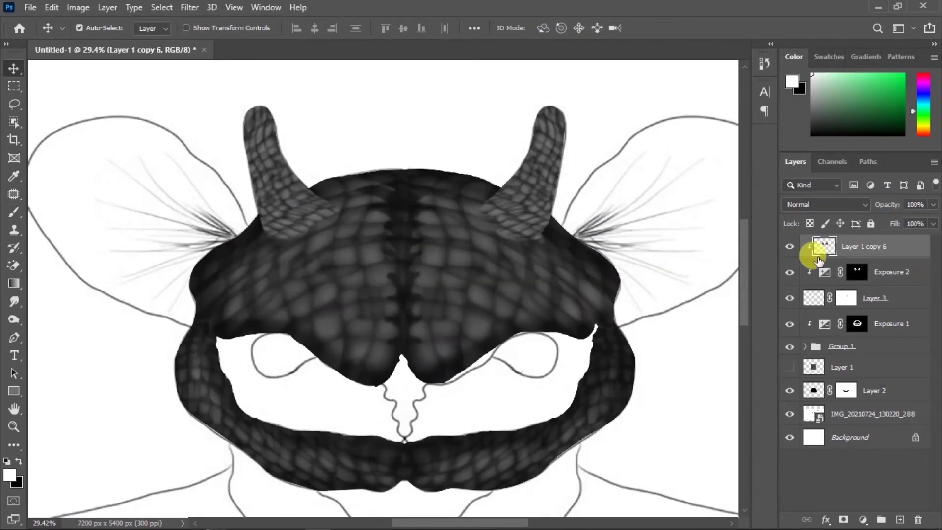
Colorize the horn texture red with a clipped Hue/Saturation layer (Hue 9, Saturation 84).
click(828, 276)
click(863, 520)
click(844, 357)
drag(723, 320, 770, 320)
drag(723, 346, 780, 348)
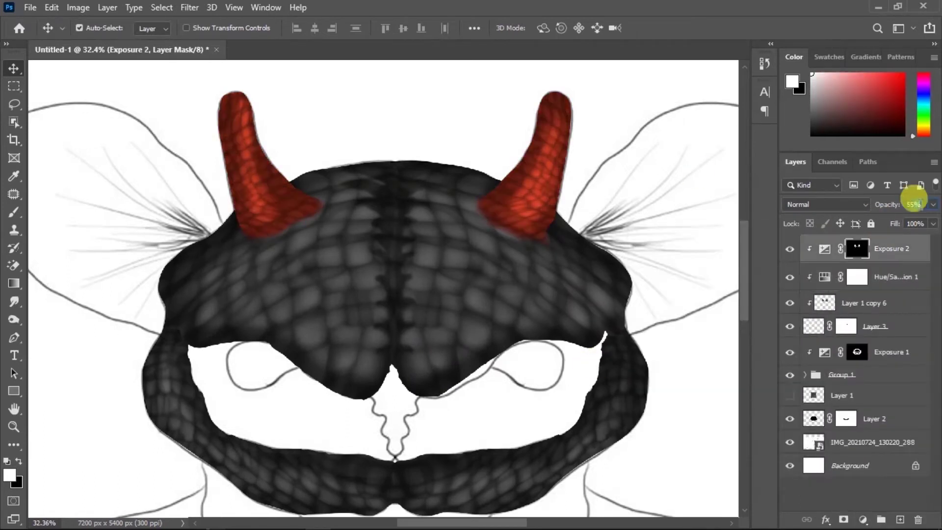
Darken both horn bases by painting the Exposure 3 mask, moving that layer below the horns.
double_click(814, 275)
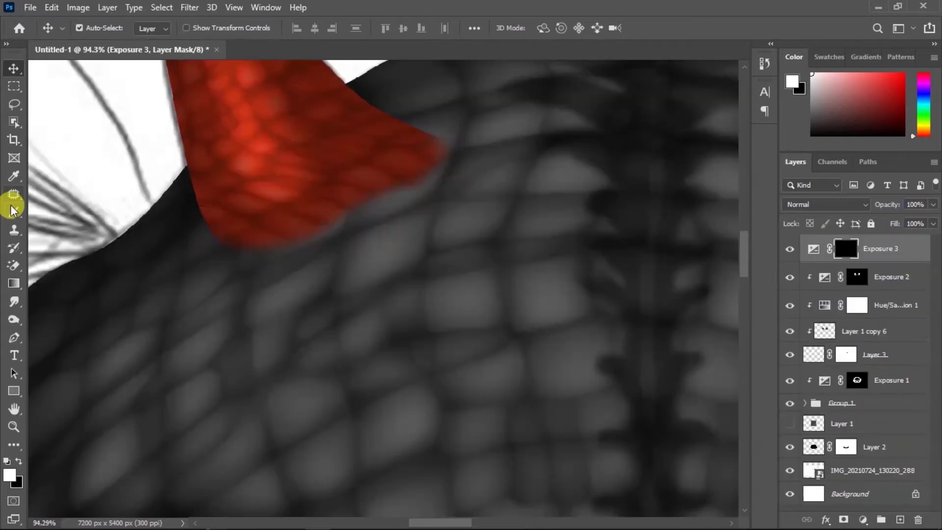
click(14, 210)
mouse_move(275, 231)
mouse_down()
mouse_move(238, 225)
mouse_move(274, 235)
mouse_up()
scroll(336, 263, down, 2)
scroll(652, 270, up, 2)
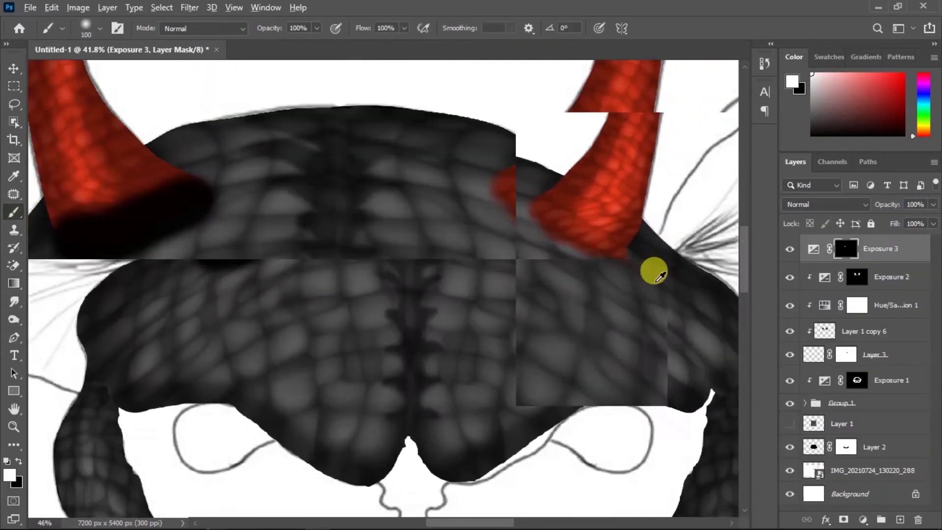
drag(652, 269, 506, 183)
key(ctrl+[)
scroll(505, 183, down, 3)
scroll(216, 219, up, 3)
key(x)
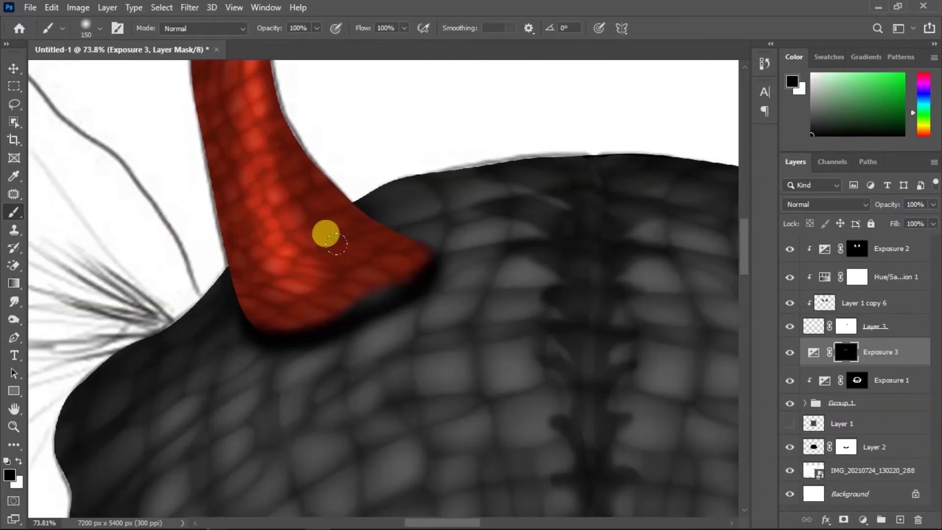
scroll(490, 294, down, 3)
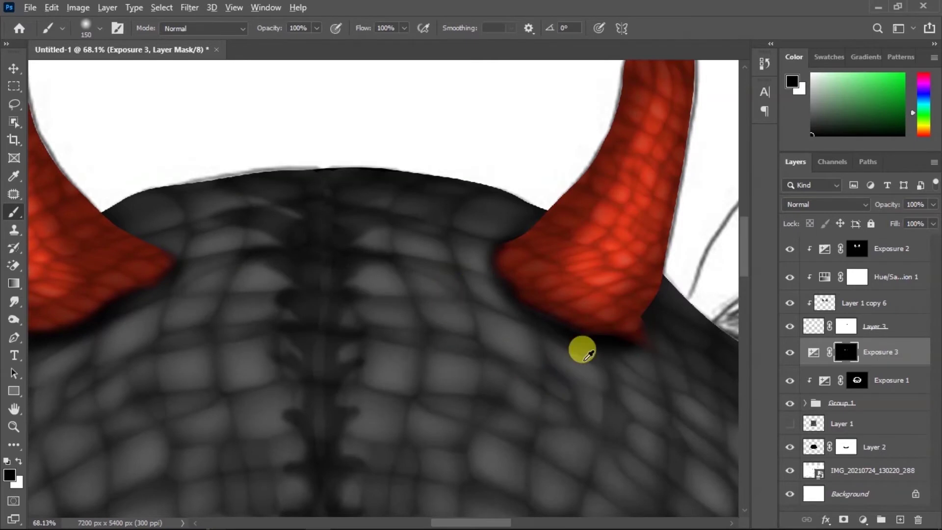
scroll(580, 349, down, 5)
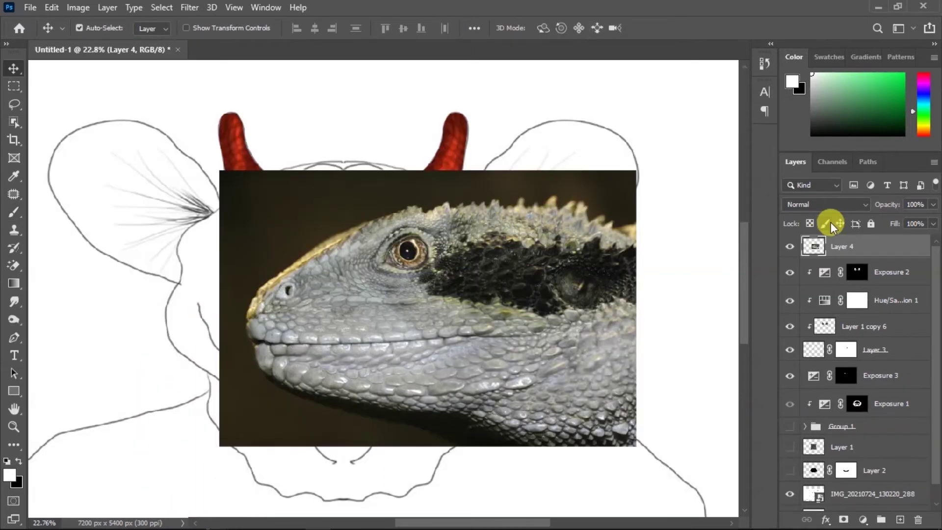
Outline the lizard eye, paint its mask, and flip the copied eye horizontally for the other socket.
scroll(392, 240, up, 5)
click(13, 337)
click(514, 309)
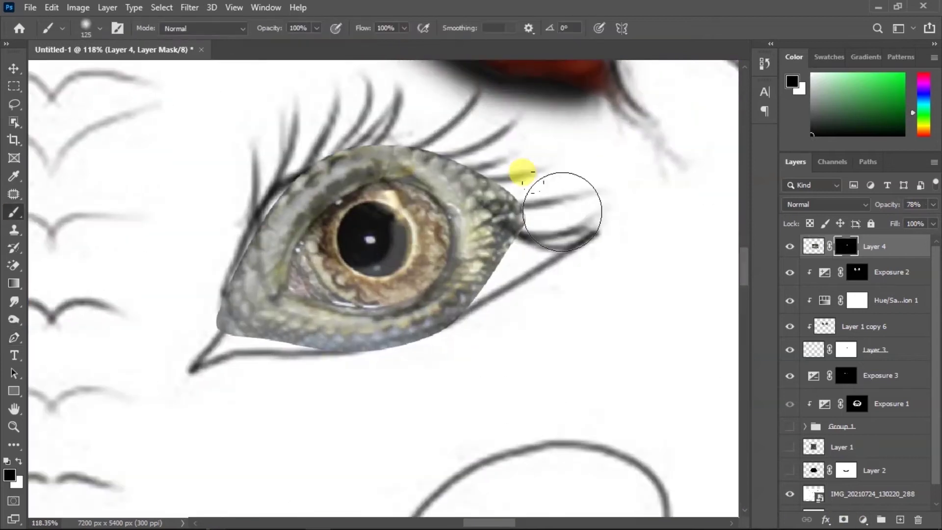
key(x)
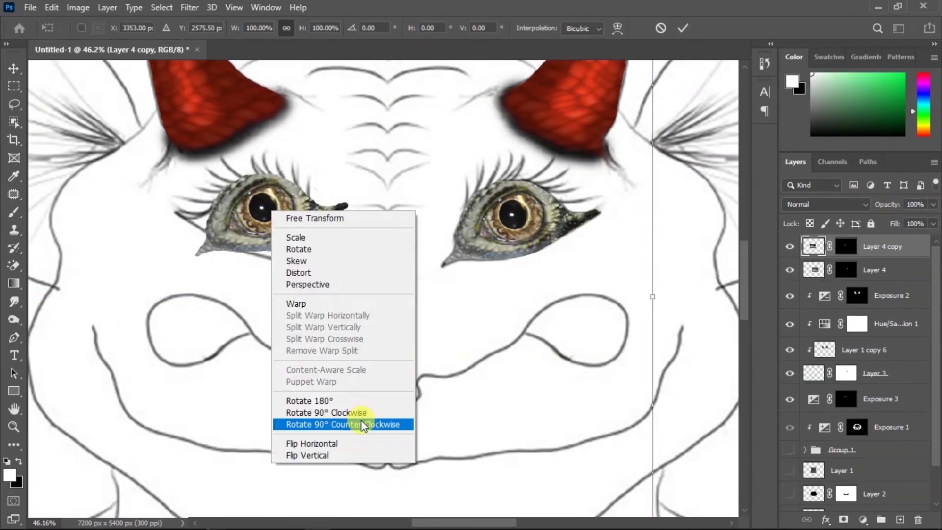
click(269, 496)
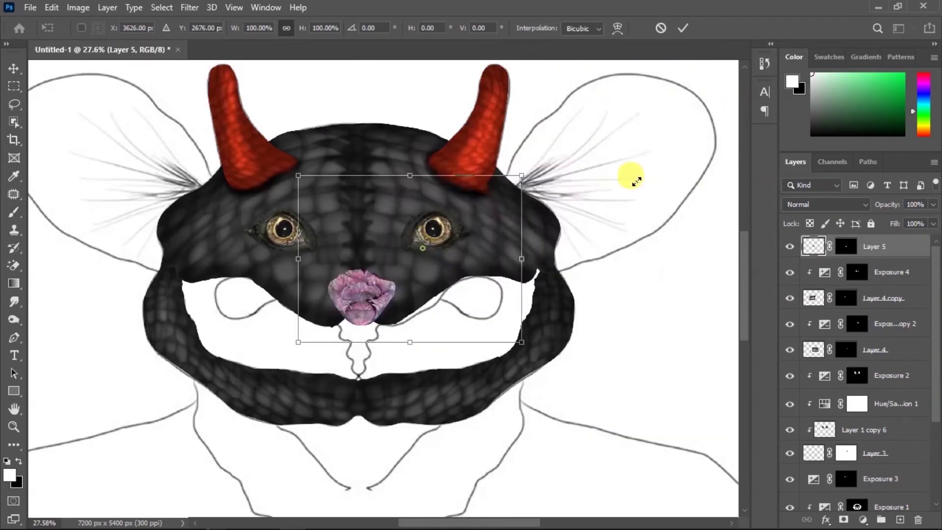
Scale up and warp the mouth photo over the jaw, move Layer 5 below the face, and darken it.
drag(636, 181, 594, 288)
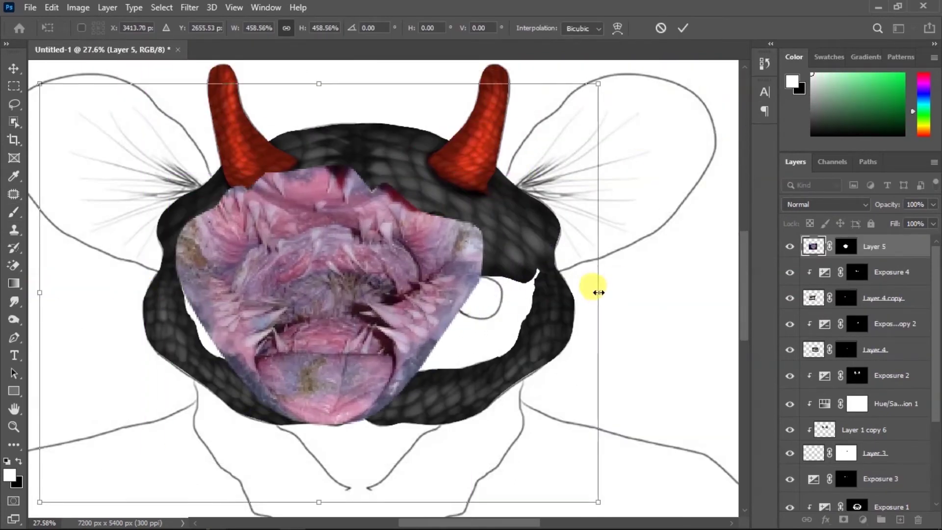
right_click(436, 241)
click(458, 335)
drag(366, 316, 522, 345)
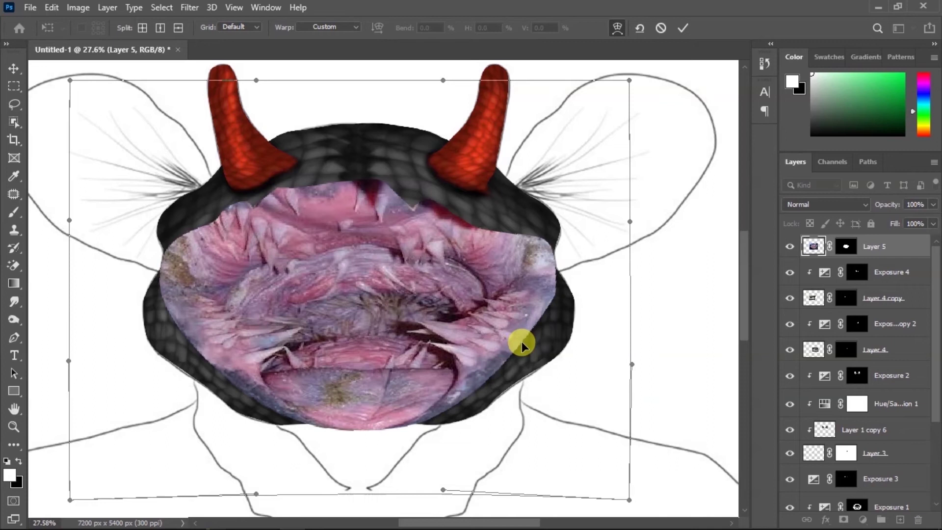
click(681, 22)
drag(897, 246, 883, 449)
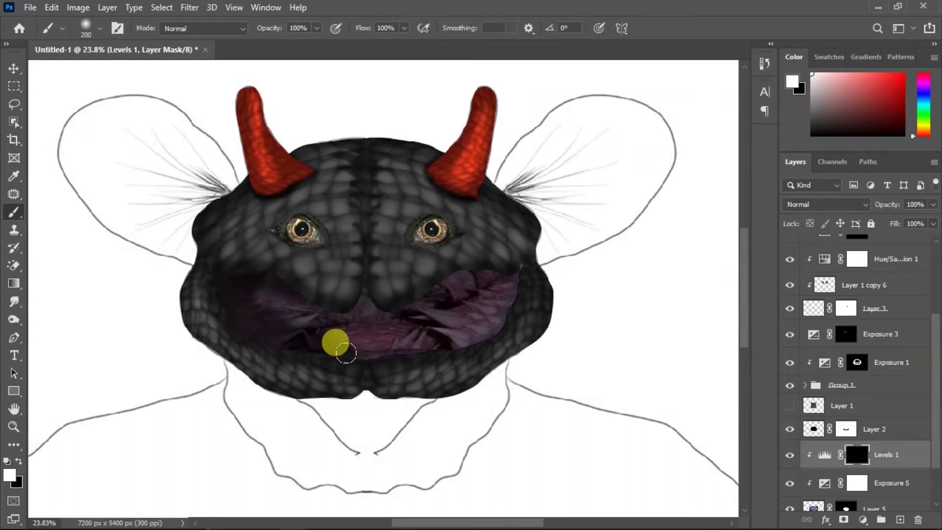
mouse_move(375, 334)
mouse_down()
mouse_move(470, 351)
mouse_move(461, 287)
mouse_up()
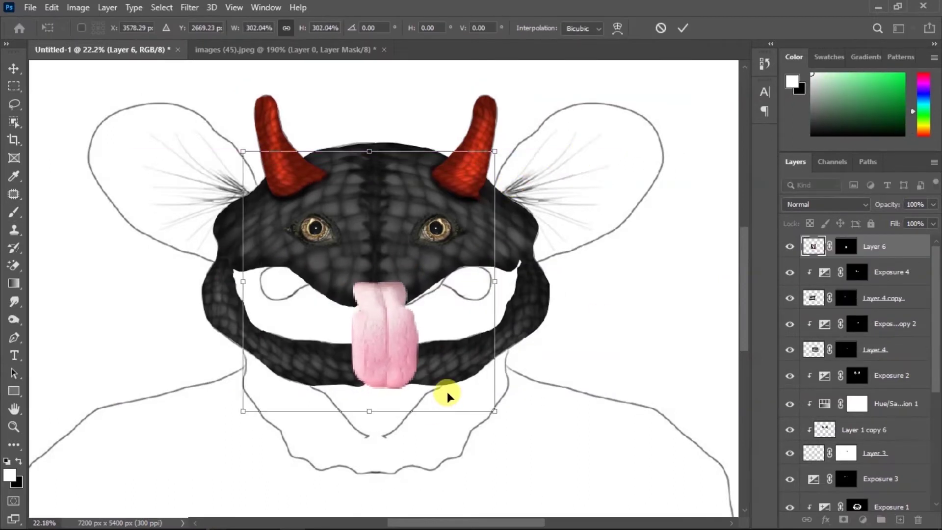
Rotate, move and widen the tongue so it sits inside the mouth.
drag(448, 396, 563, 316)
drag(436, 256, 458, 330)
drag(200, 342, 190, 347)
drag(522, 307, 529, 304)
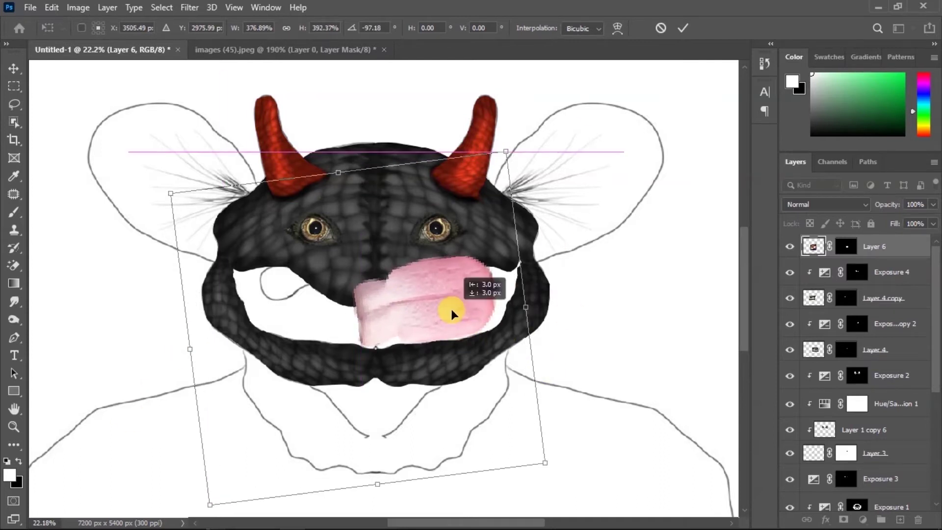
drag(452, 312, 452, 313)
click(683, 28)
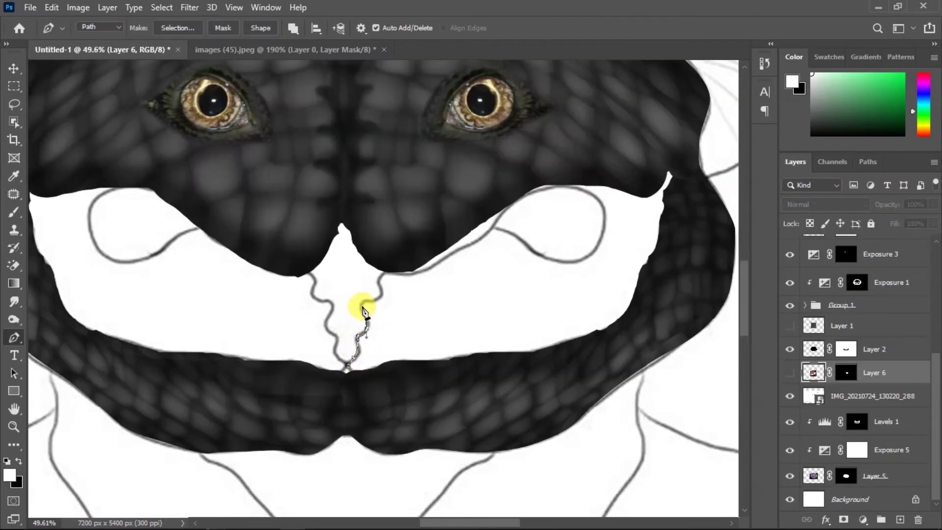
Mask the tongue layer, hiding the upper-left pink blob and the long right pink shape.
click(14, 212)
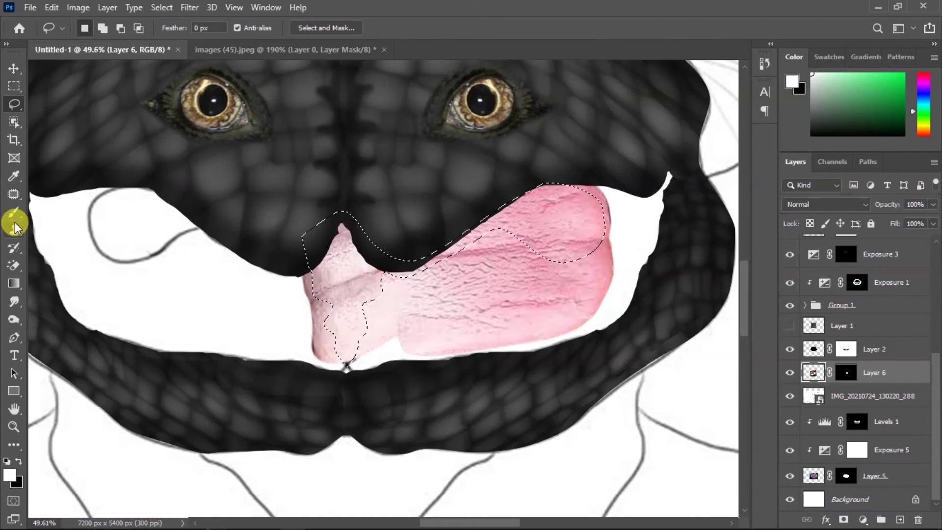
drag(431, 263, 500, 301)
right_click(519, 269)
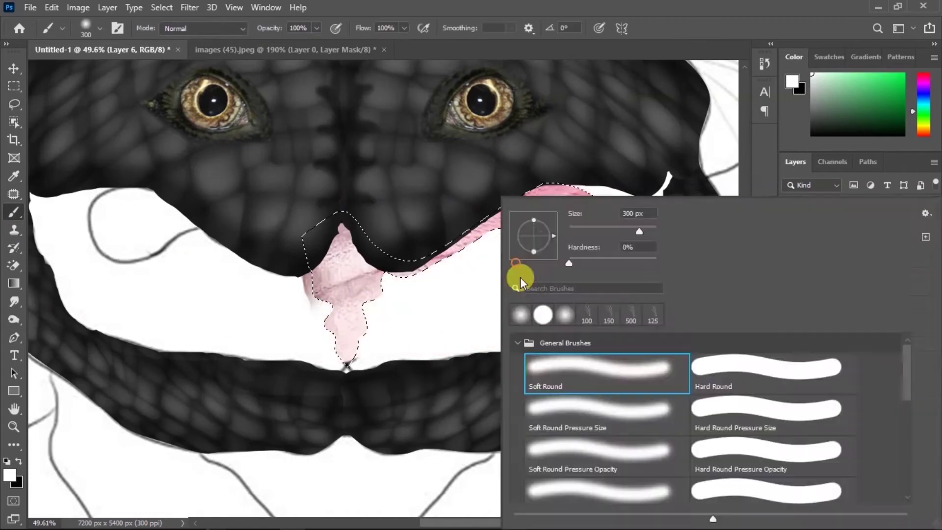
click(541, 240)
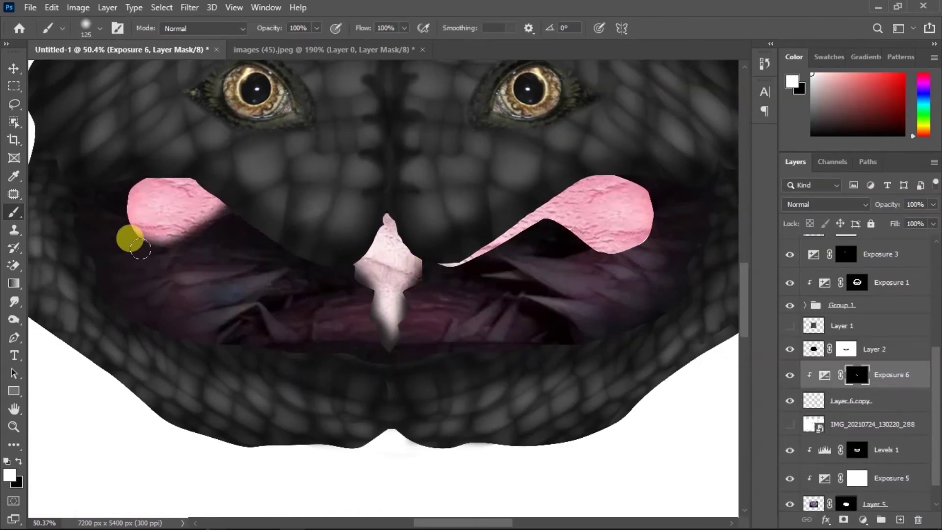
key(bracketright)
key(bracketright)
key(bracketright)
mouse_move(140, 250)
mouse_down()
mouse_move(143, 179)
mouse_move(211, 155)
mouse_up()
mouse_move(439, 259)
mouse_down()
mouse_move(545, 184)
mouse_move(626, 163)
mouse_move(531, 180)
mouse_move(687, 268)
mouse_move(523, 361)
mouse_move(436, 296)
mouse_move(400, 231)
mouse_up()
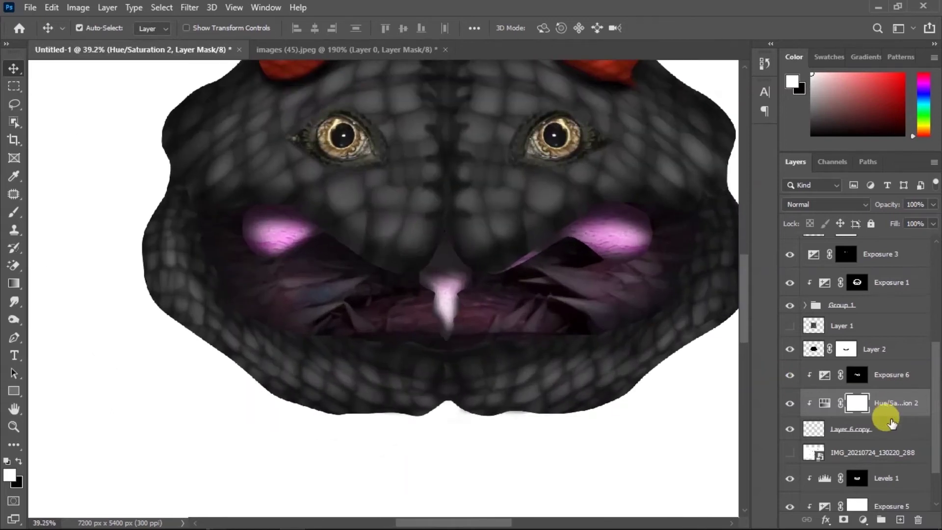
Darken the Layer 6 copy tongue with Curves, then scale up the ear layer at the left.
click(891, 423)
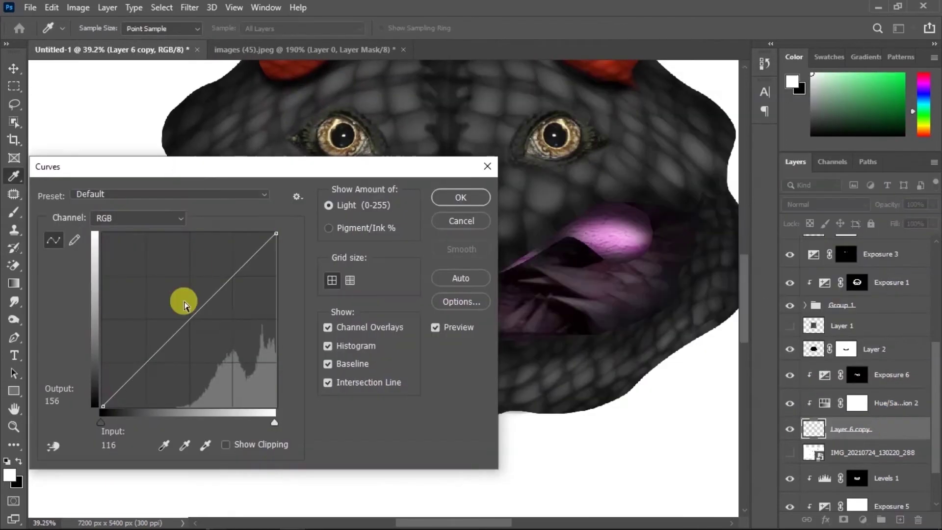
drag(184, 305, 197, 328)
drag(318, 171, 603, 376)
drag(561, 436, 563, 503)
key(Return)
click(431, 242)
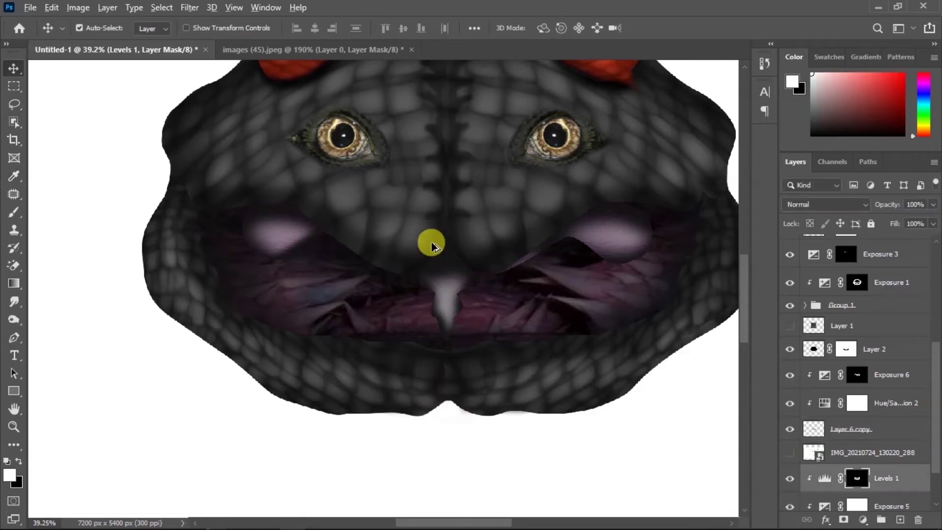
scroll(353, 349, down, 3)
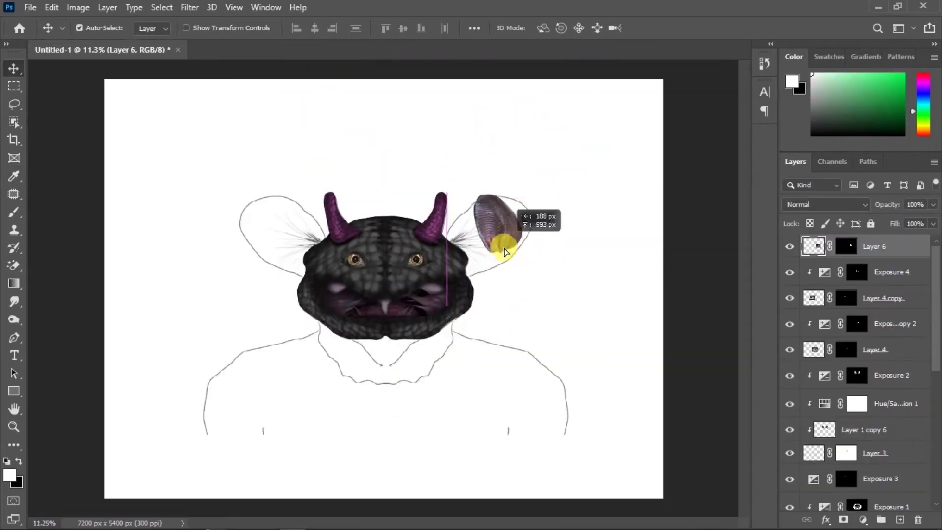
key(ctrl+t)
drag(530, 195, 664, 109)
Rotate the ear outward, place it beside the head, and warp it into shape.
drag(638, 162, 370, 231)
scroll(286, 324, up, 1)
scroll(286, 324, up, 3)
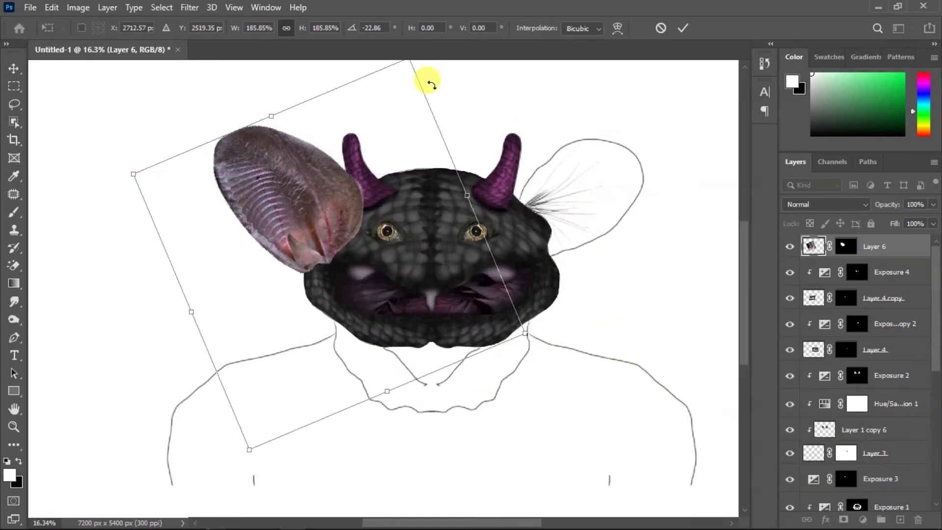
drag(338, 153, 372, 213)
right_click(328, 162)
click(343, 262)
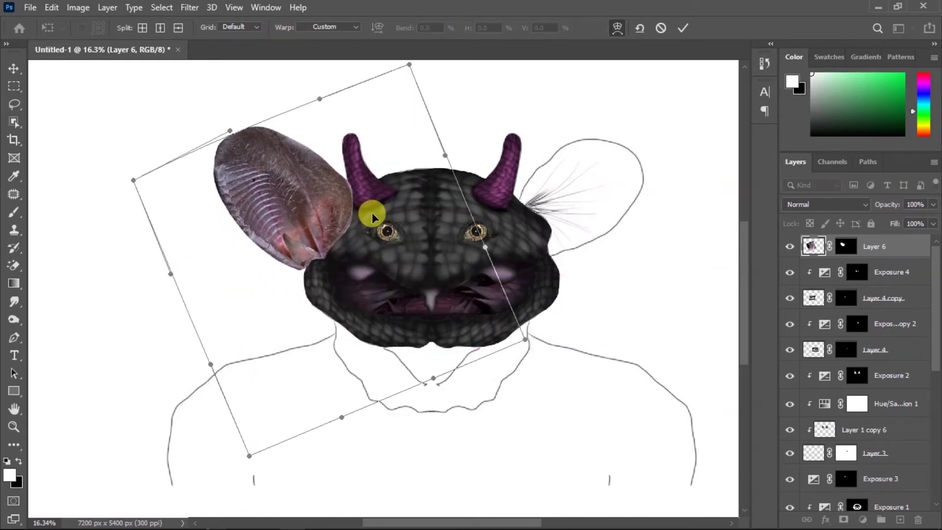
key(Return)
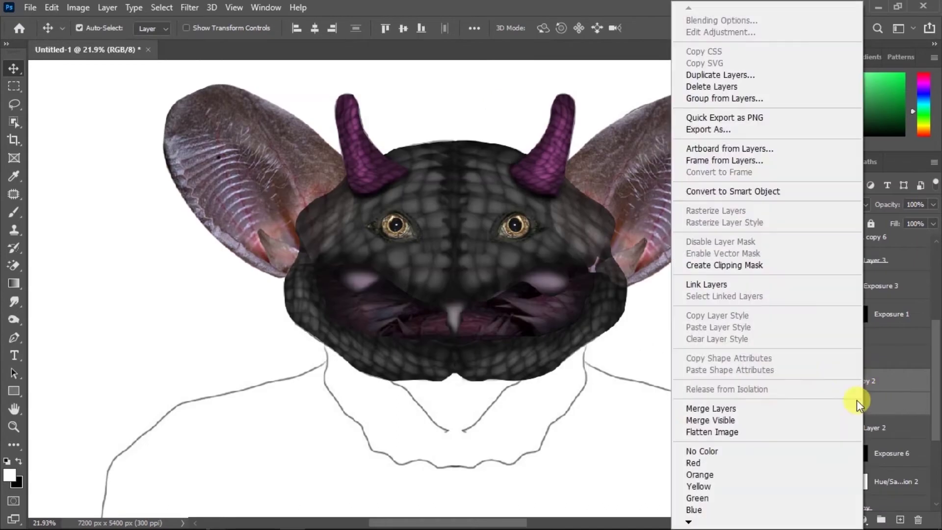
Darken both ears and their pinkish ridges by painting the Exposure 7 mask, restoring some lighter tone.
click(856, 399)
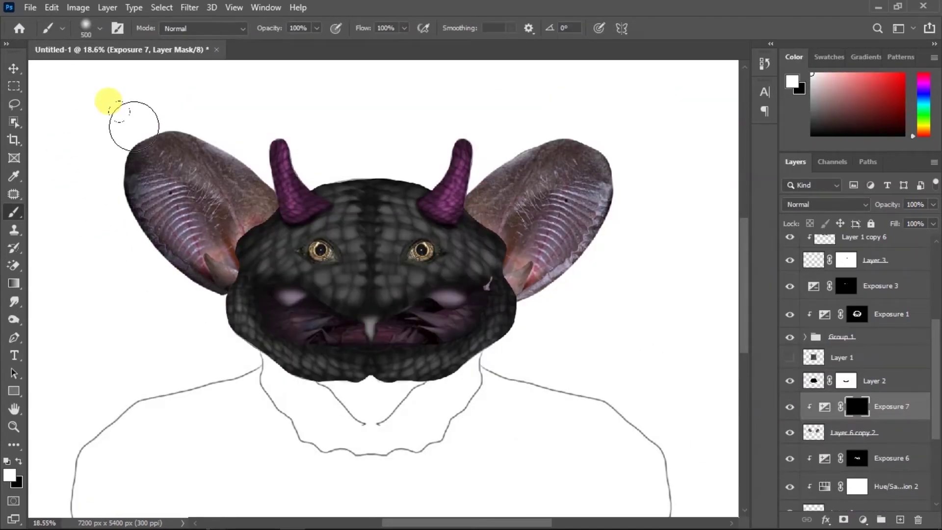
mouse_move(134, 126)
mouse_down()
mouse_move(179, 146)
mouse_move(294, 239)
mouse_move(403, 269)
mouse_move(346, 195)
mouse_move(474, 203)
mouse_move(577, 143)
mouse_move(622, 158)
mouse_move(599, 262)
mouse_move(532, 304)
mouse_move(559, 112)
mouse_up()
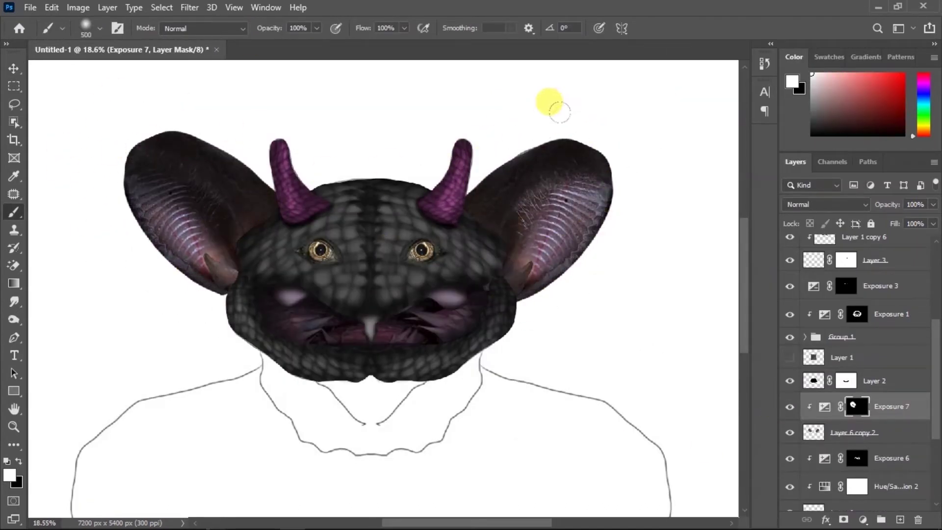
drag(626, 191, 401, 316)
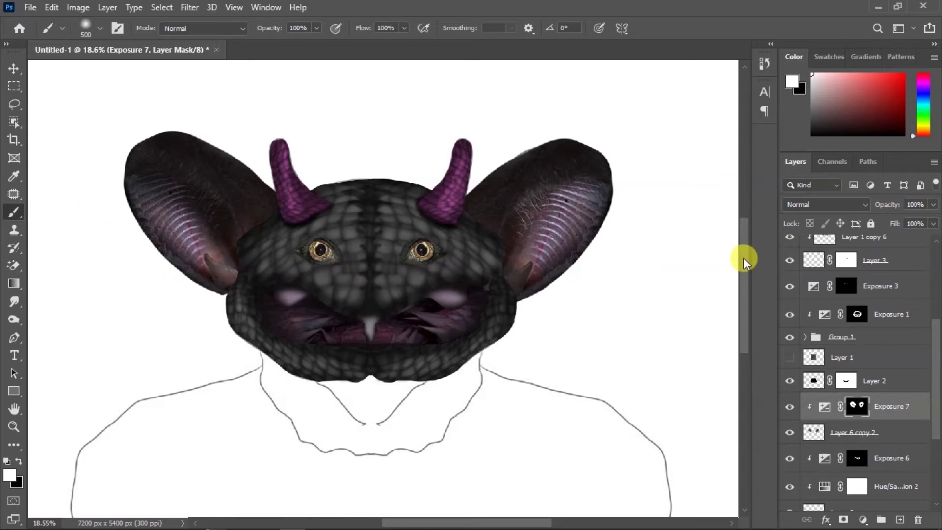
mouse_move(598, 226)
mouse_down()
mouse_move(564, 185)
mouse_move(186, 249)
mouse_up()
key(x)
mouse_move(308, 206)
mouse_down()
mouse_move(143, 120)
mouse_move(600, 138)
mouse_up()
key(x)
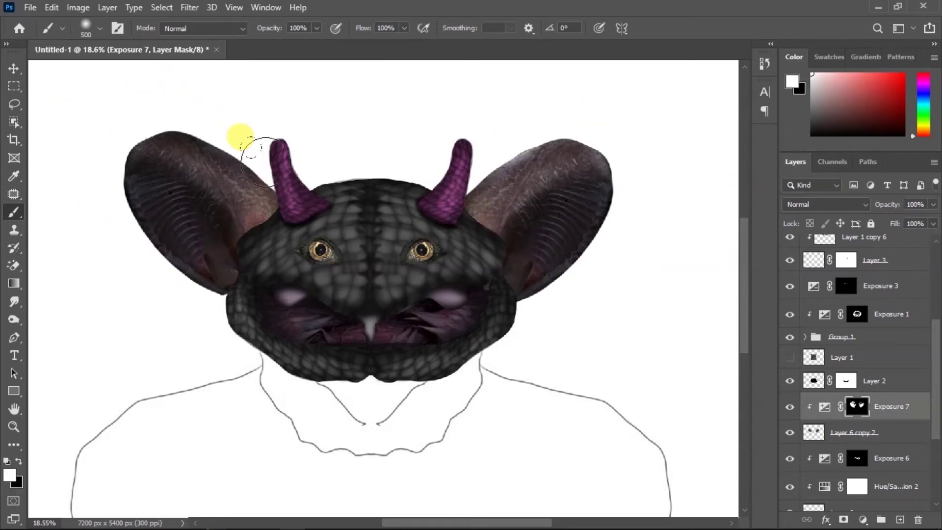
mouse_move(416, 186)
mouse_down()
mouse_move(475, 138)
mouse_move(596, 129)
mouse_up()
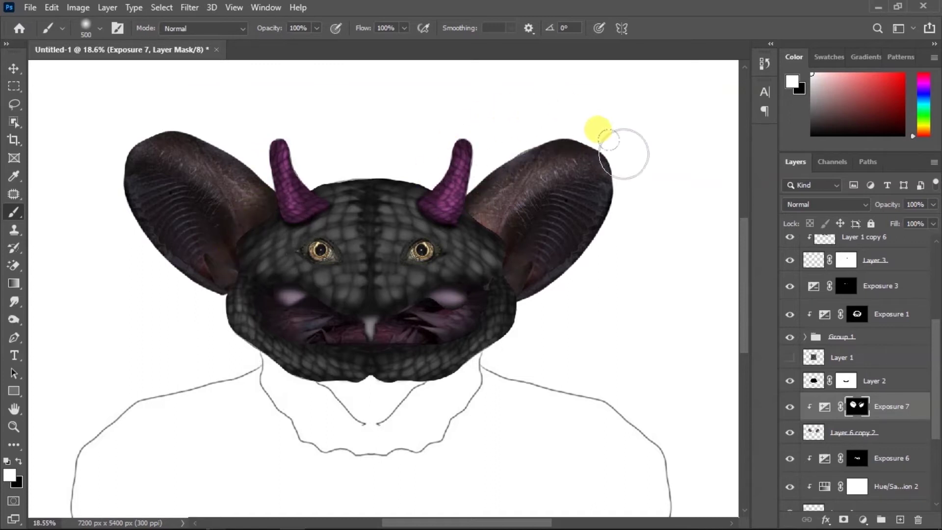
drag(214, 278, 400, 254)
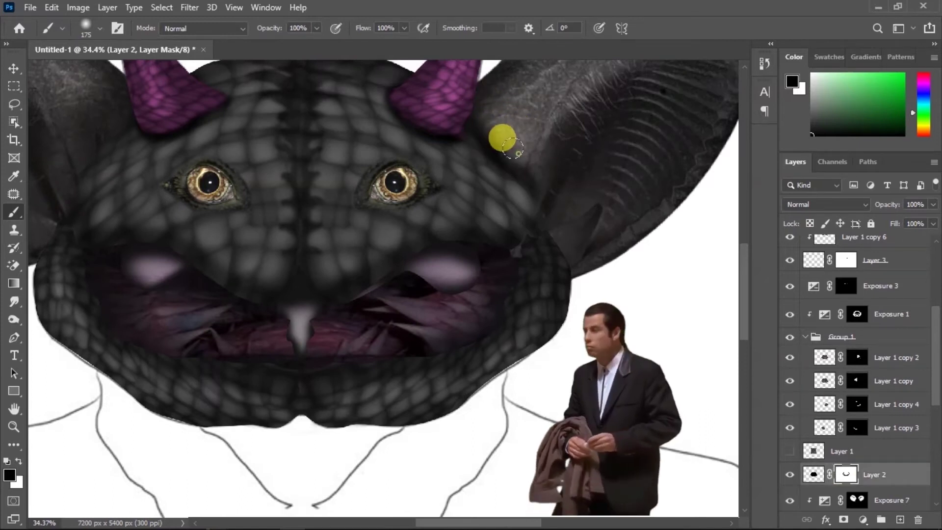
scroll(542, 174, down, 3)
scroll(542, 174, down, 3)
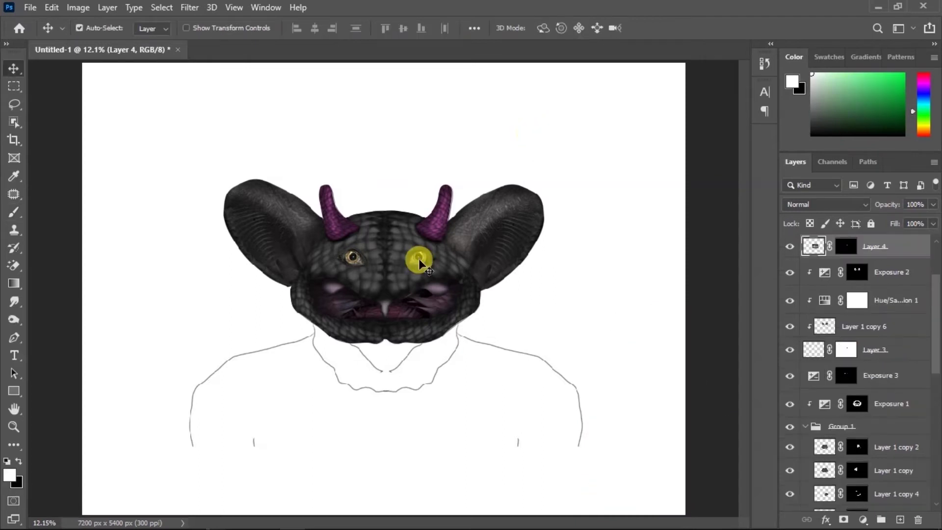
scroll(419, 258, up, 5)
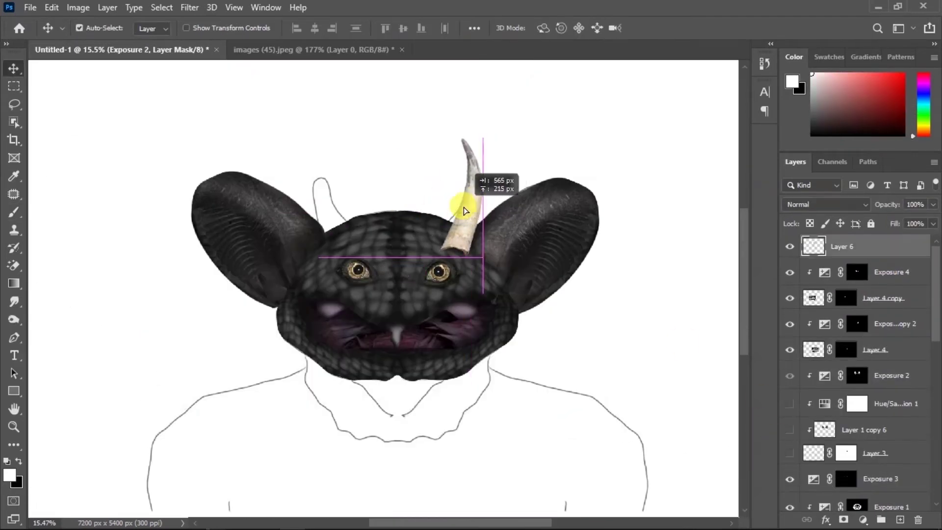
Shorten the horn with a transform, then add a layer mask and set the brush to paint black.
key(ctrl+t)
drag(456, 255, 460, 226)
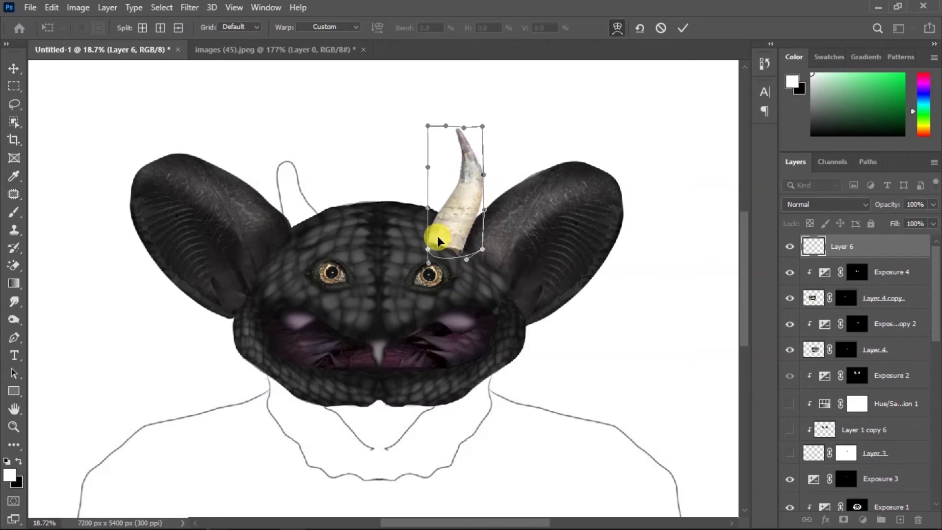
click(680, 31)
click(843, 520)
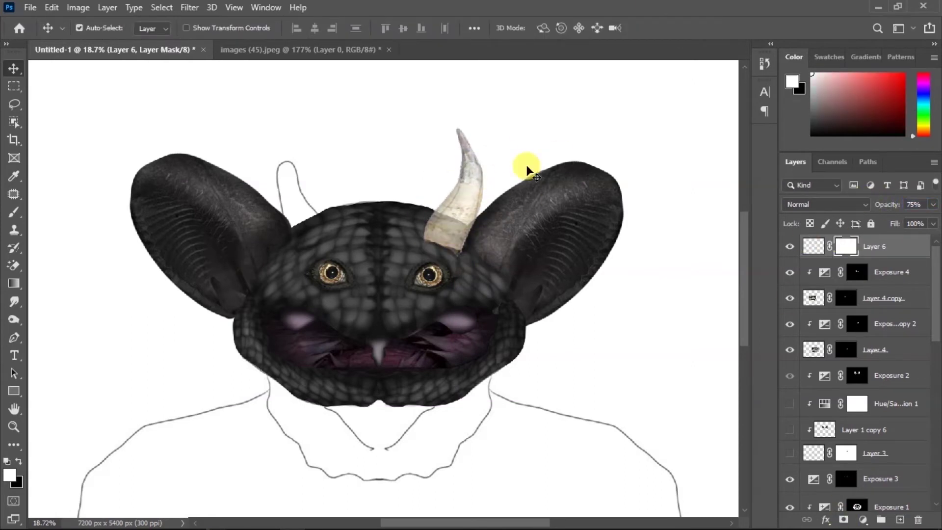
key(b)
scroll(311, 227, up, 2)
scroll(497, 130, up, 1)
right_click(497, 130)
scroll(487, 207, up, 2)
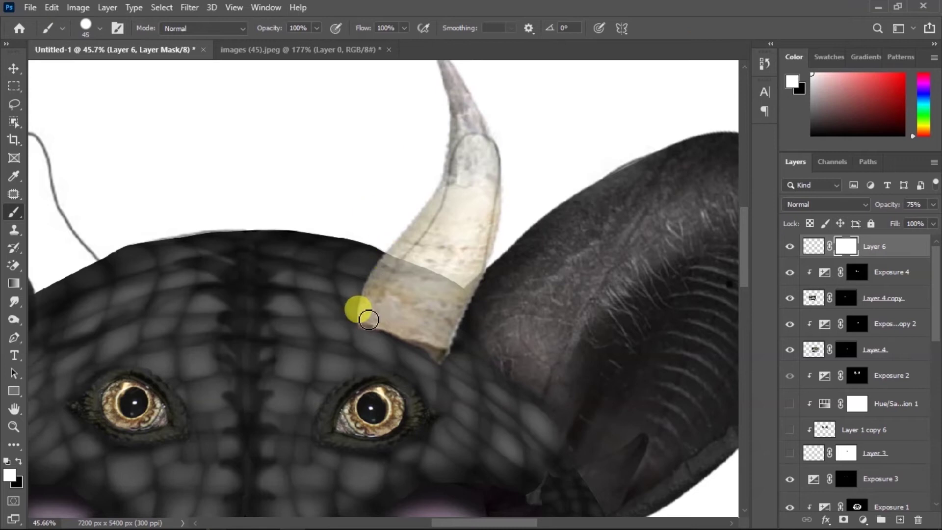
key(x)
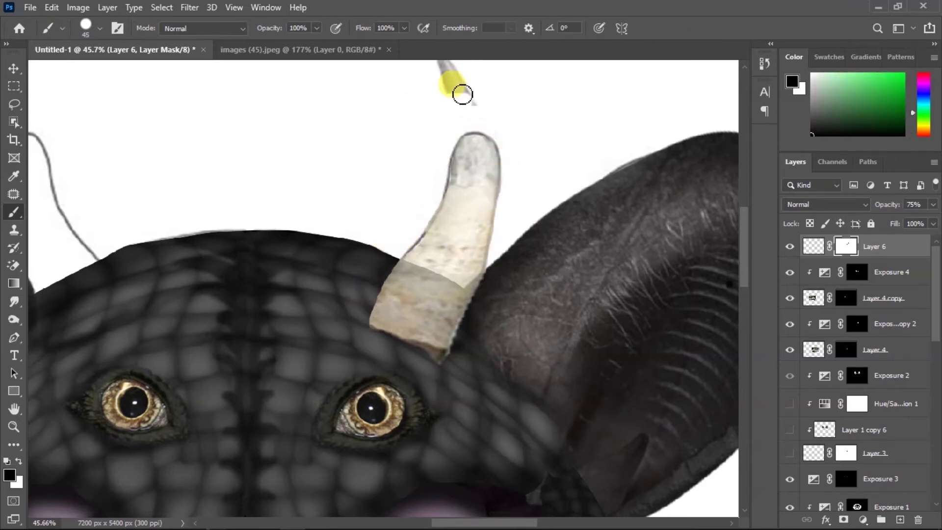
scroll(462, 94, up, 2)
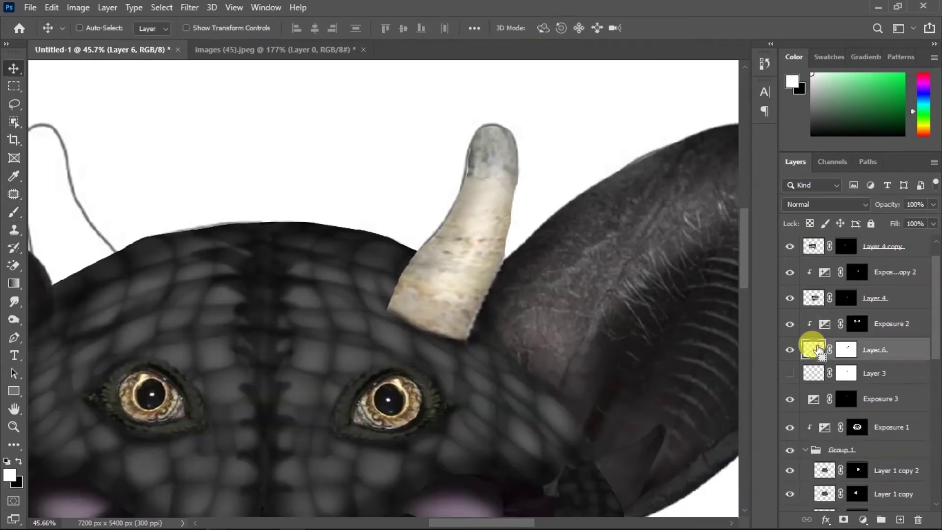
Duplicate the horn to the left side and flip the copy horizontally.
drag(461, 246, 78, 246)
drag(448, 521, 410, 522)
key(ctrl+t)
right_click(337, 228)
click(375, 459)
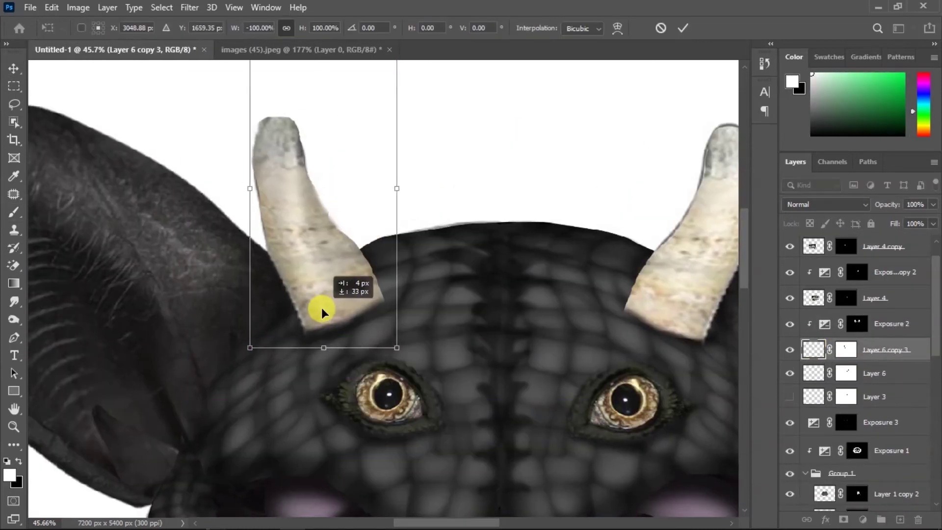
key(Return)
Brighten the horn and shade down its right edge through the exposure masks.
scroll(610, 253, down, 5)
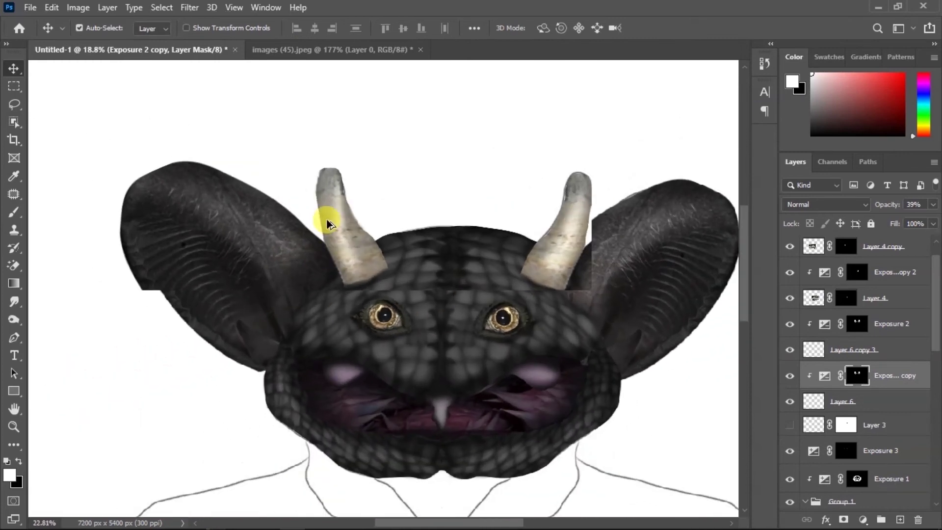
scroll(400, 227, up, 5)
key(b)
right_click(399, 226)
key(Escape)
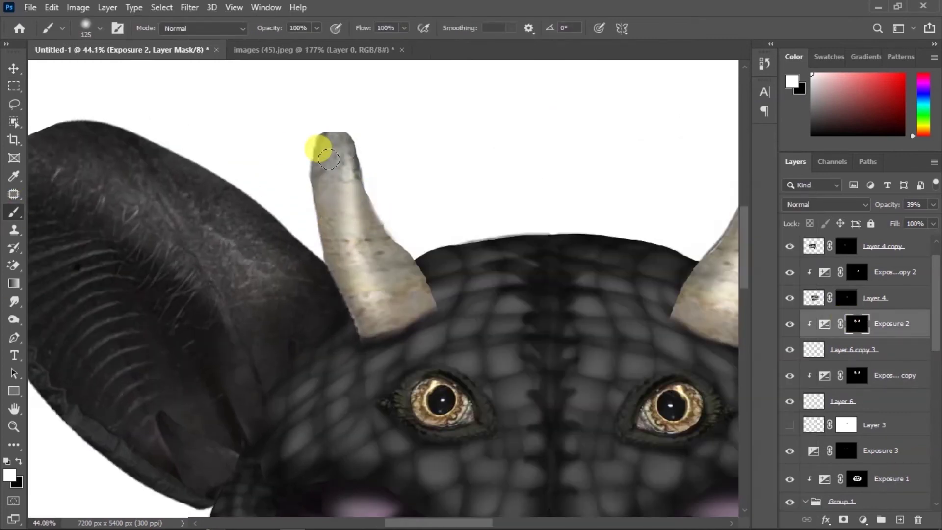
mouse_move(328, 157)
mouse_down()
mouse_move(343, 273)
mouse_move(294, 101)
mouse_up()
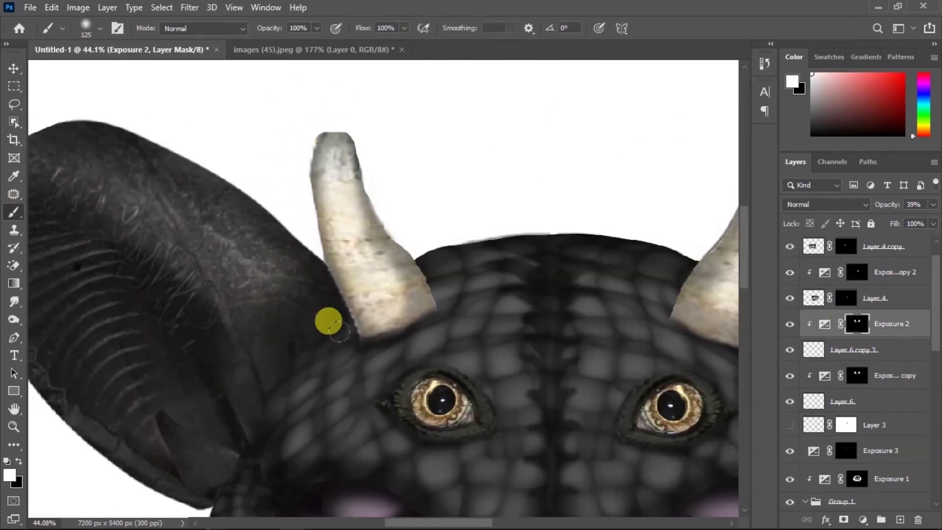
drag(339, 333, 409, 265)
mouse_move(407, 211)
mouse_down()
mouse_move(348, 253)
mouse_move(378, 301)
mouse_up()
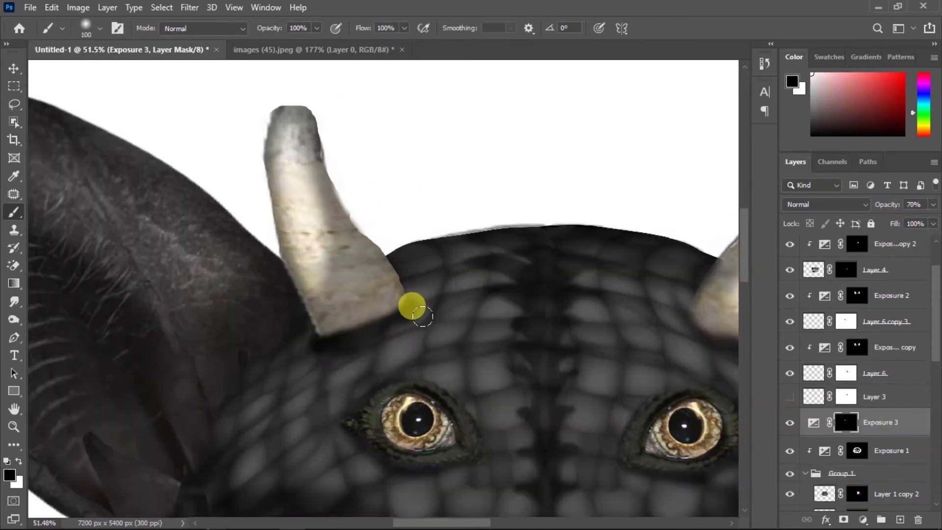
Shade the horn's base on the Exposure 3 mask and lighten the dark outline at its tip.
drag(422, 316, 348, 356)
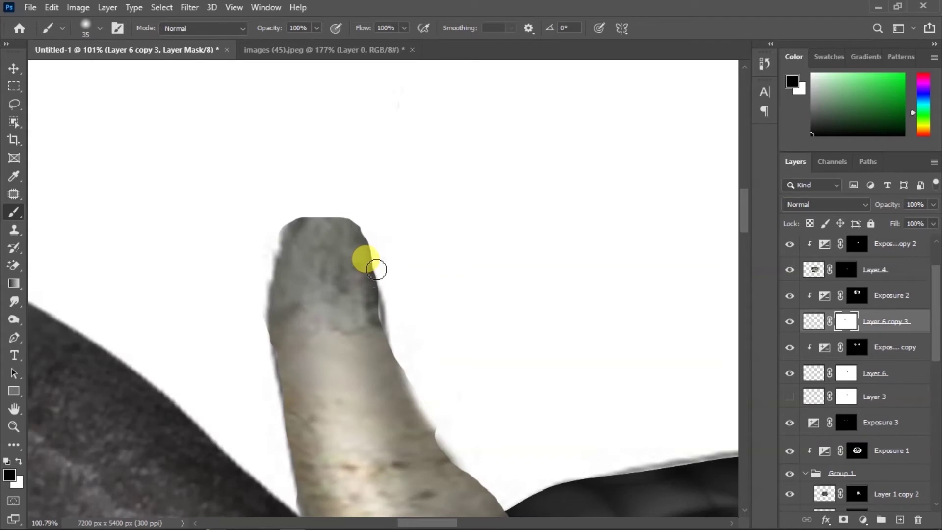
drag(378, 267, 330, 215)
key(x)
mouse_move(378, 269)
mouse_down()
mouse_move(342, 272)
mouse_move(331, 256)
mouse_up()
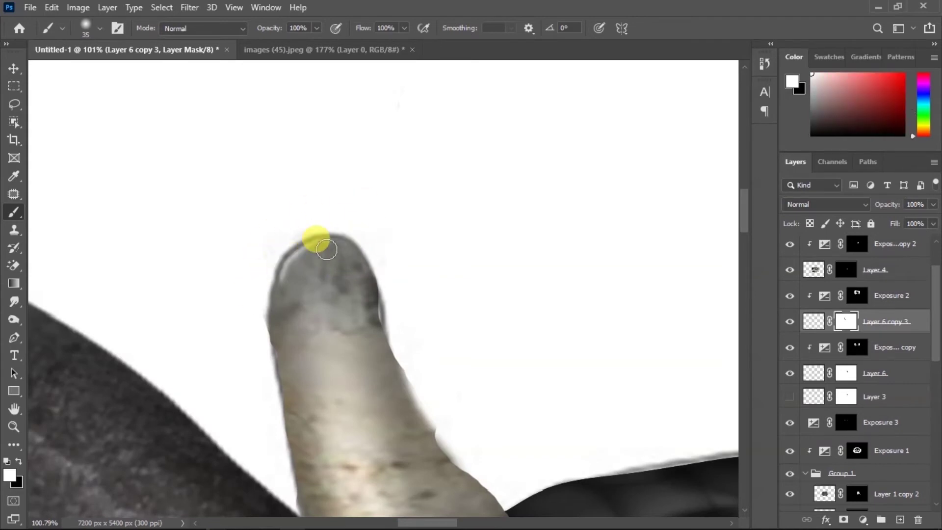
scroll(306, 260, down, 5)
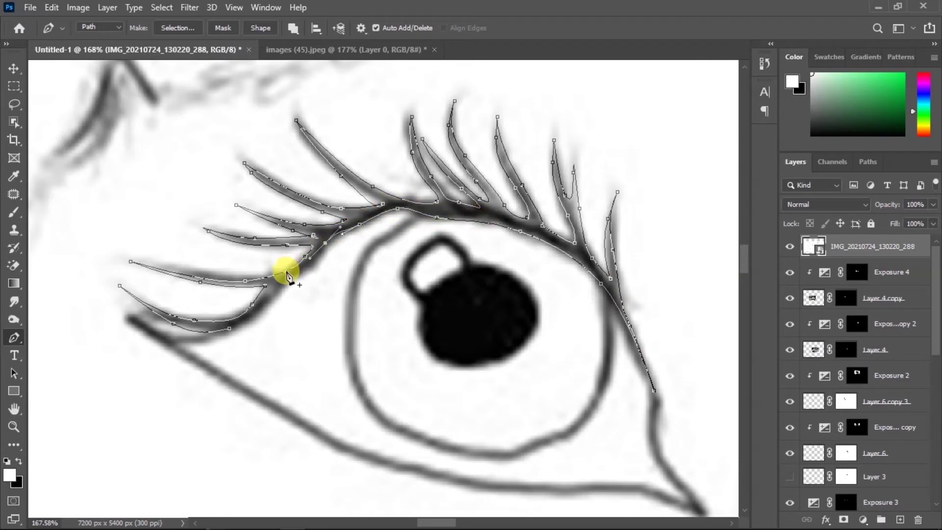
Create a new layer and fill the eyelash path with black.
right_click(372, 135)
key(Escape)
key(ctrl+shift+alt+n)
right_click(496, 242)
click(520, 333)
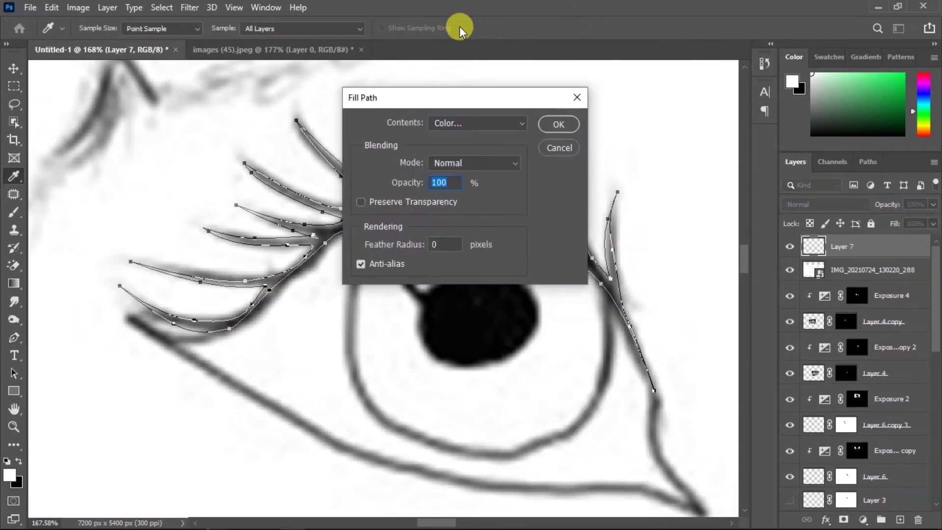
click(478, 123)
click(478, 161)
click(557, 125)
Hide the line sketch to reveal the painted creature with its new lashes.
key(p)
scroll(368, 252, down, 5)
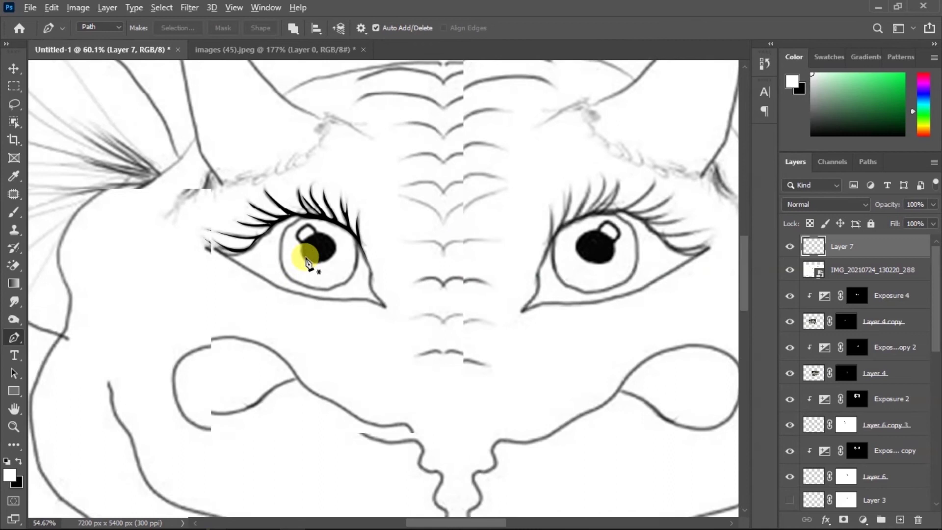
scroll(657, 240, up, 1)
scroll(657, 241, up, 3)
scroll(442, 334, down, 6)
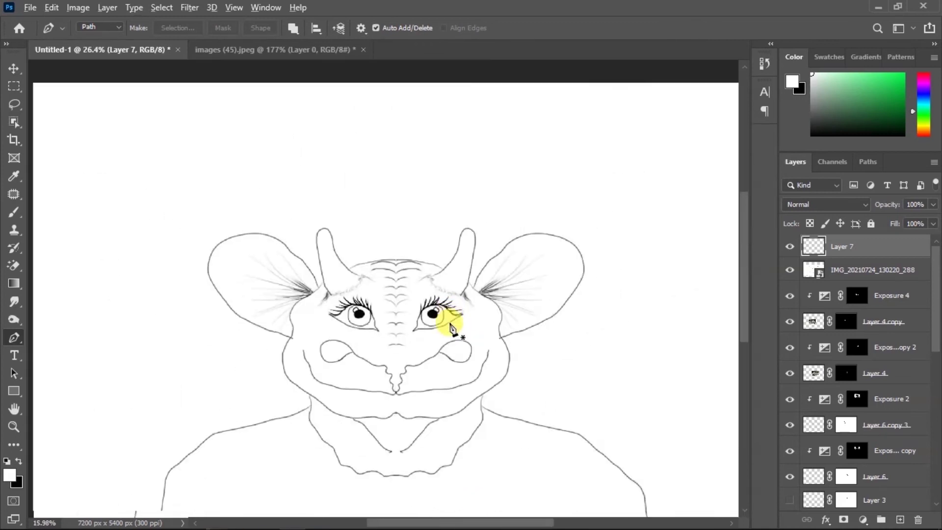
click(789, 270)
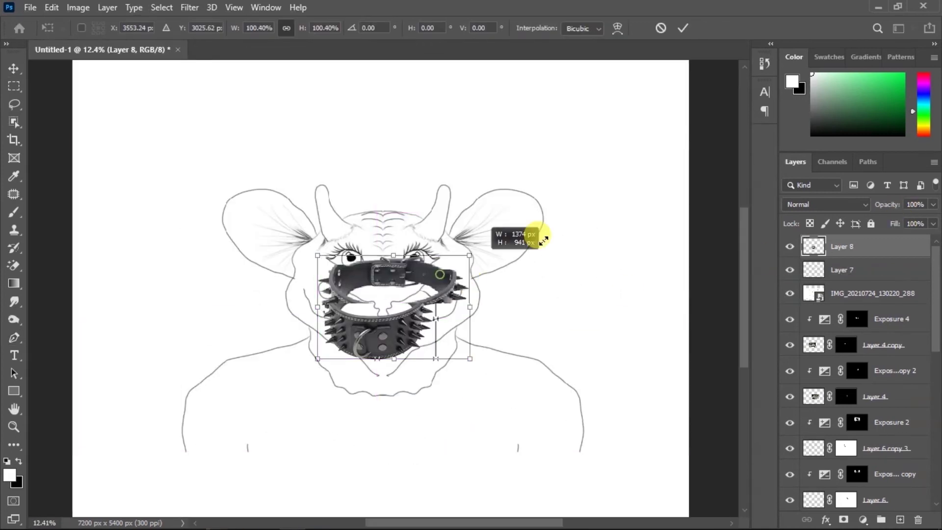
Scale and warp the collar along the neck, then add a layer mask and show the sketch.
drag(536, 235, 452, 331)
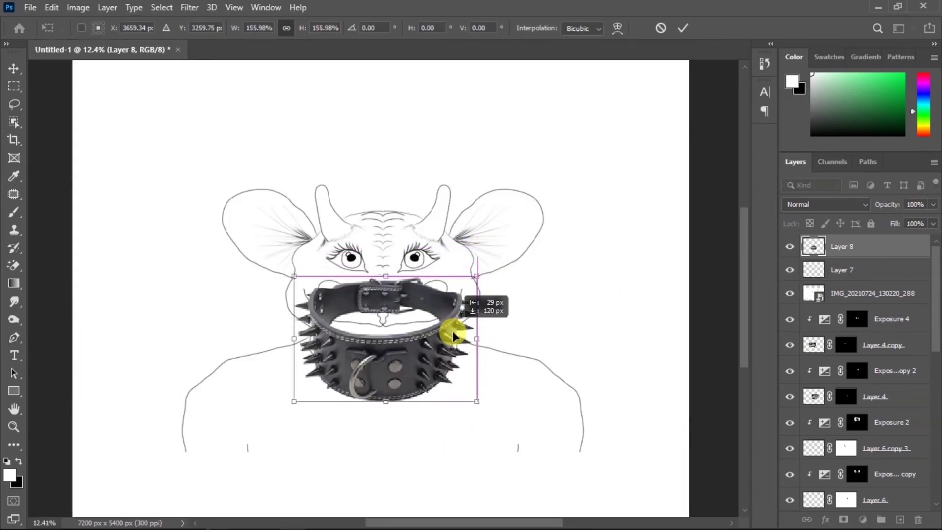
right_click(449, 329)
click(467, 178)
drag(389, 385, 423, 320)
key(Return)
click(789, 293)
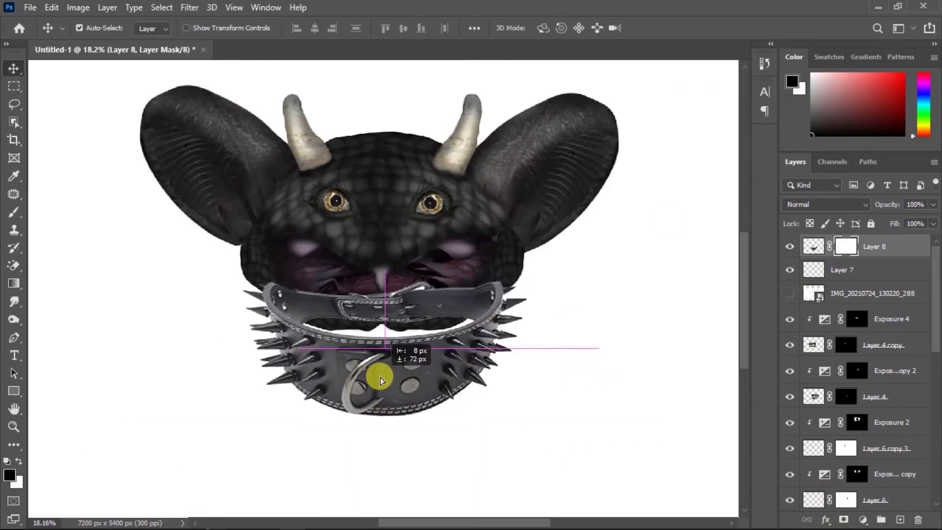
key(b)
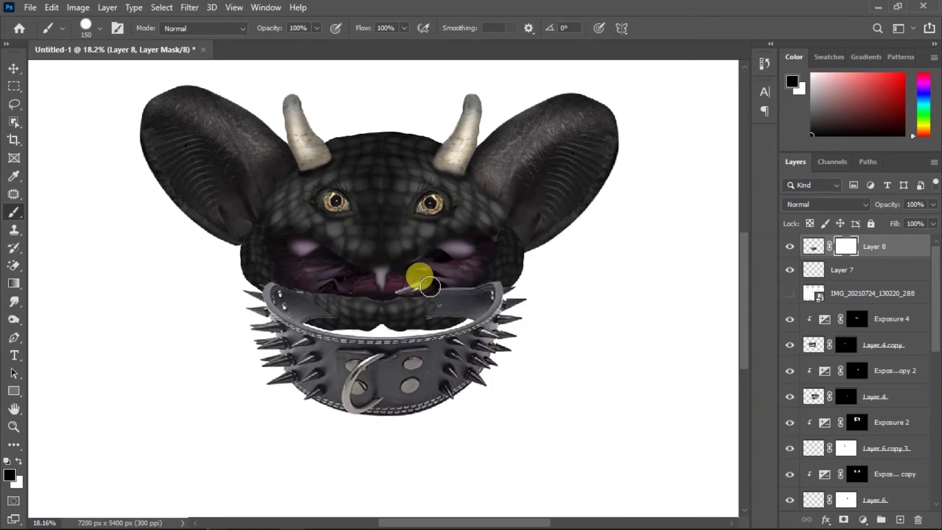
scroll(347, 435, up, 2)
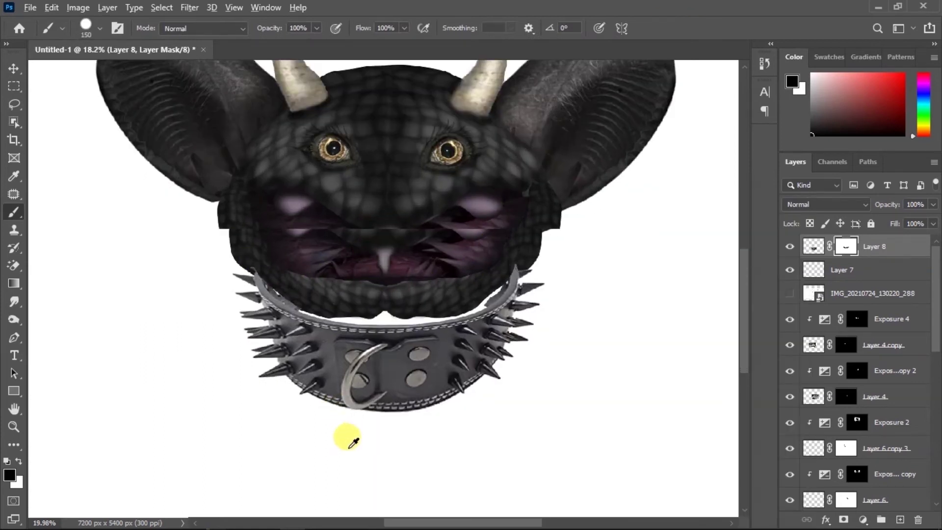
click(789, 293)
Reposition the collar below the chin and lower on the neck.
key(ctrl+t)
mouse_move(347, 344)
mouse_down()
mouse_move(346, 362)
mouse_move(369, 318)
mouse_move(367, 370)
mouse_move(428, 337)
mouse_move(401, 372)
mouse_up()
right_click(351, 339)
click(377, 159)
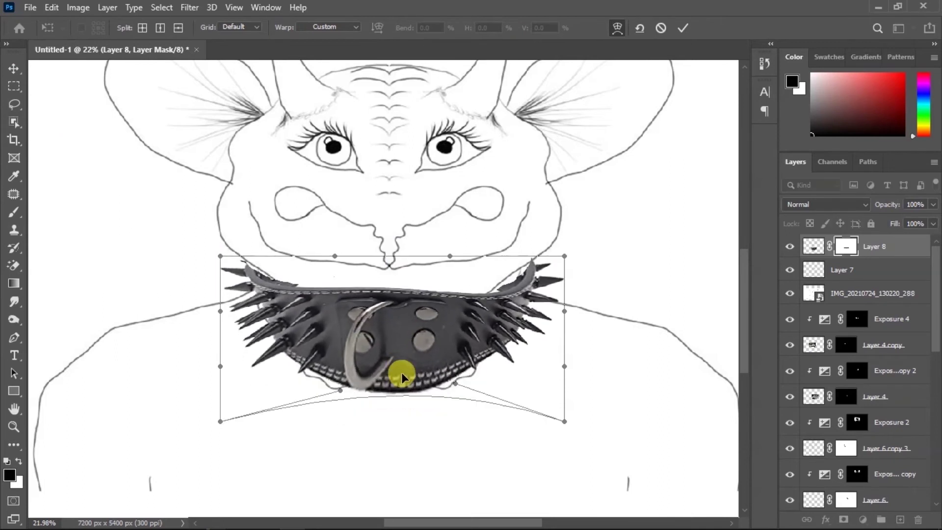
key(Return)
key(v)
drag(399, 300, 382, 390)
Warp the collar to wrap the neck, pulling its bottom corners outward.
key(ctrl+t)
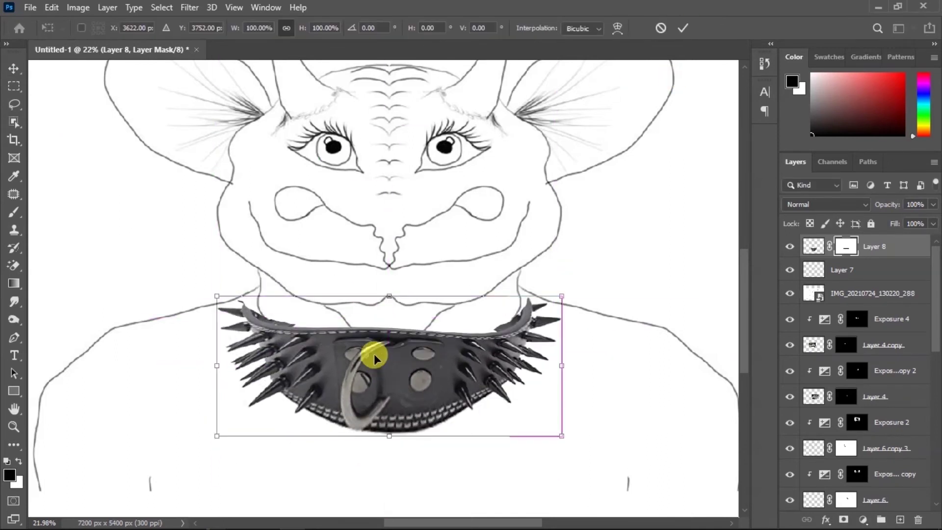
right_click(464, 347)
click(490, 168)
drag(543, 322, 511, 294)
drag(417, 353, 378, 310)
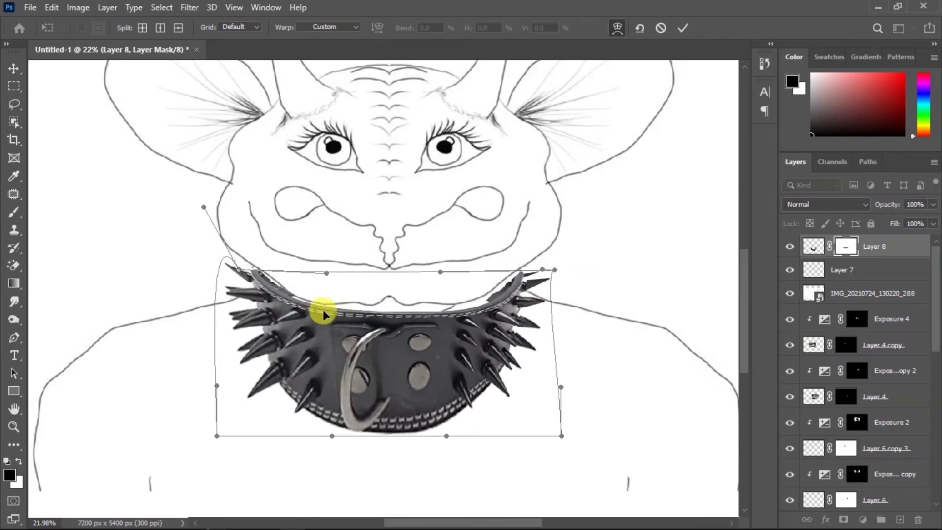
drag(217, 435, 193, 420)
drag(562, 435, 588, 434)
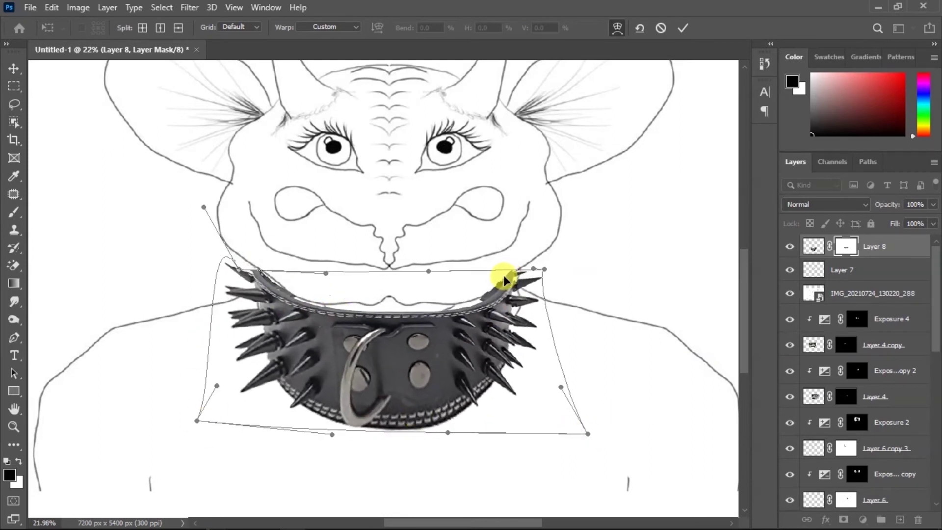
key(Return)
Fade the collar to 52% opacity and nudge it into place on the neck.
drag(887, 204, 853, 209)
scroll(346, 437, up, 4)
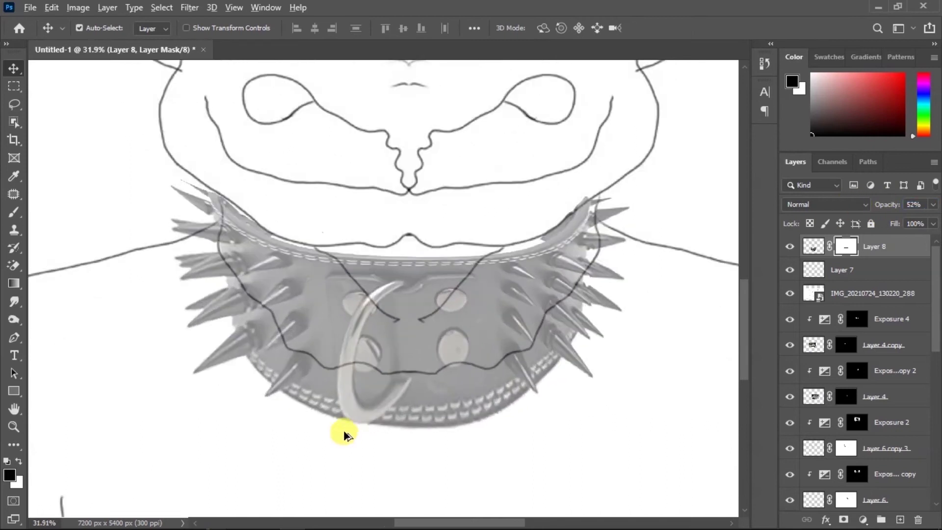
drag(392, 330, 396, 325)
scroll(395, 223, up, 1)
Mask out the collar's centre behind the chin and restore its bottom band.
key(b)
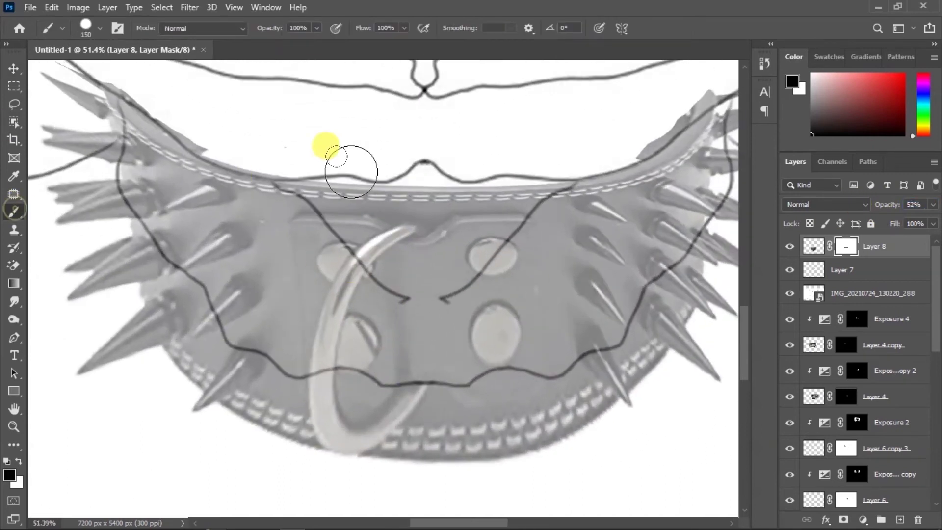
mouse_move(441, 286)
mouse_down()
mouse_move(391, 278)
mouse_move(274, 173)
mouse_up()
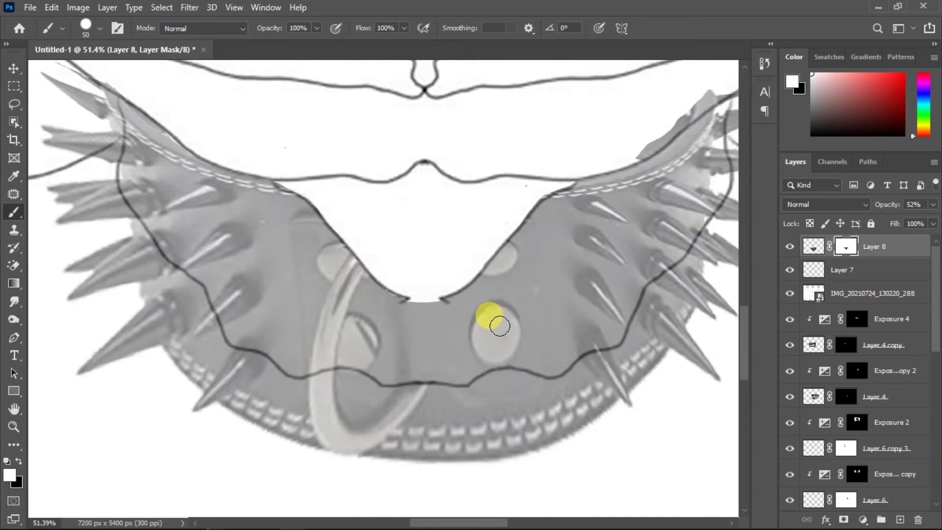
key(x)
scroll(336, 220, down, 1)
scroll(84, 168, up, 3)
scroll(396, 441, down, 3)
key(bracketright)
key(bracketright)
key(bracketright)
drag(395, 441, 340, 417)
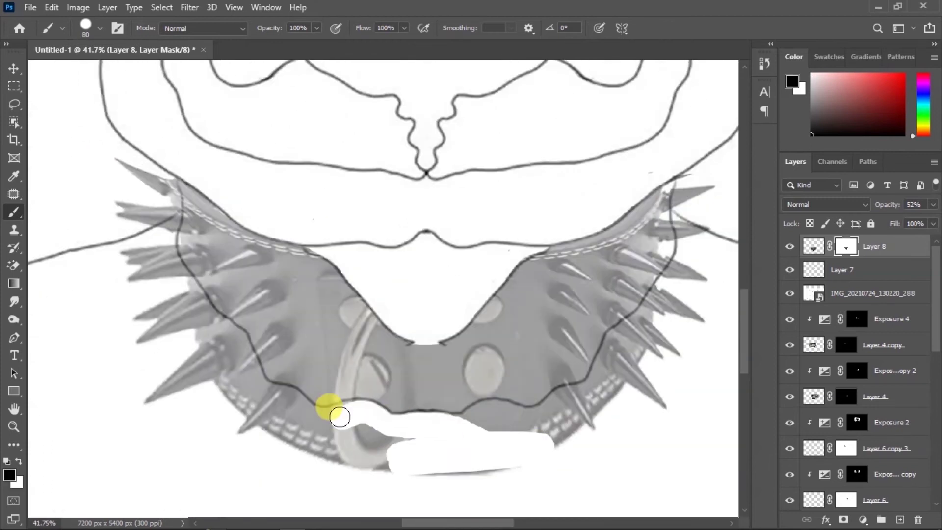
scroll(306, 389, up, 1)
scroll(185, 326, up, 1)
scroll(225, 391, down, 2)
scroll(563, 356, up, 2)
scroll(416, 231, up, 1)
scroll(568, 115, down, 1)
scroll(173, 322, down, 1)
scroll(282, 339, up, 3)
Paint a long tapered spike extending left from the collar and trim its tip.
key(bracketleft)
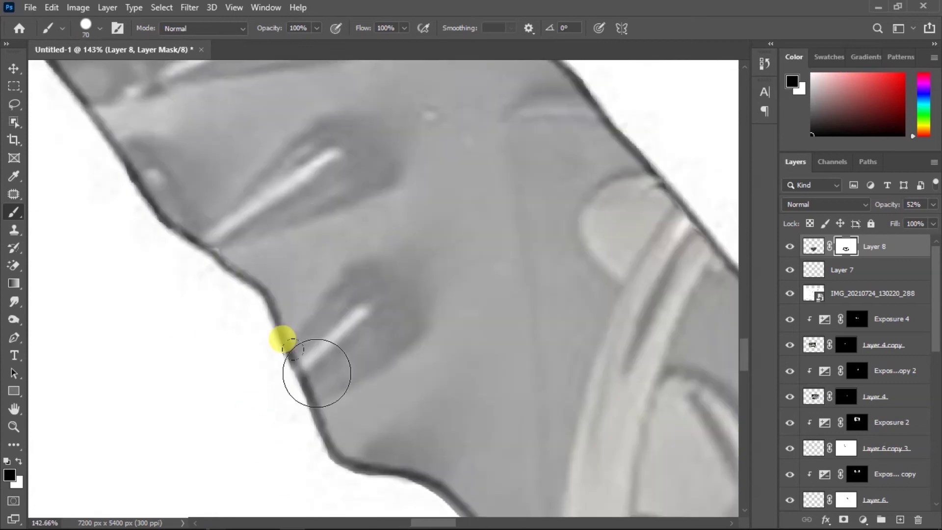
key(x)
mouse_move(293, 349)
mouse_down()
mouse_move(279, 395)
mouse_move(189, 466)
mouse_move(286, 405)
mouse_up()
key(x)
key(bracketleft)
key(bracketleft)
key(bracketleft)
key(bracketleft)
key(bracketleft)
key(bracketleft)
key(bracketleft)
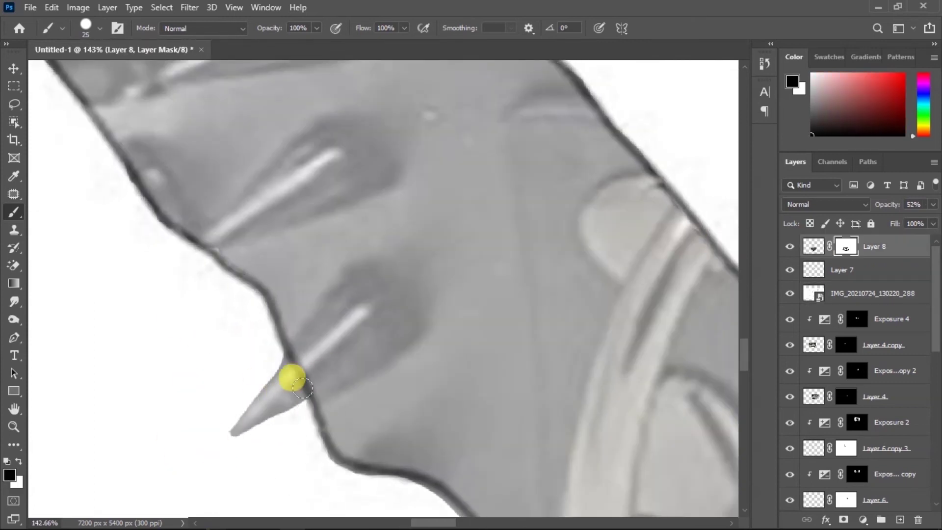
scroll(302, 388, down, 3)
scroll(294, 326, up, 3)
drag(294, 326, 198, 328)
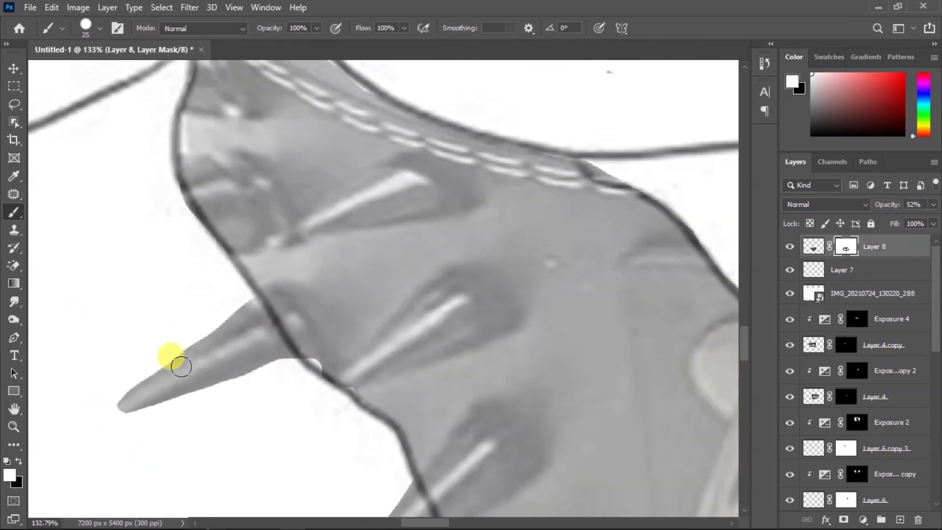
scroll(181, 367, down, 1)
drag(176, 295, 69, 305)
scroll(69, 304, up, 1)
key(x)
drag(221, 326, 147, 289)
key(x)
scroll(350, 240, up, 1)
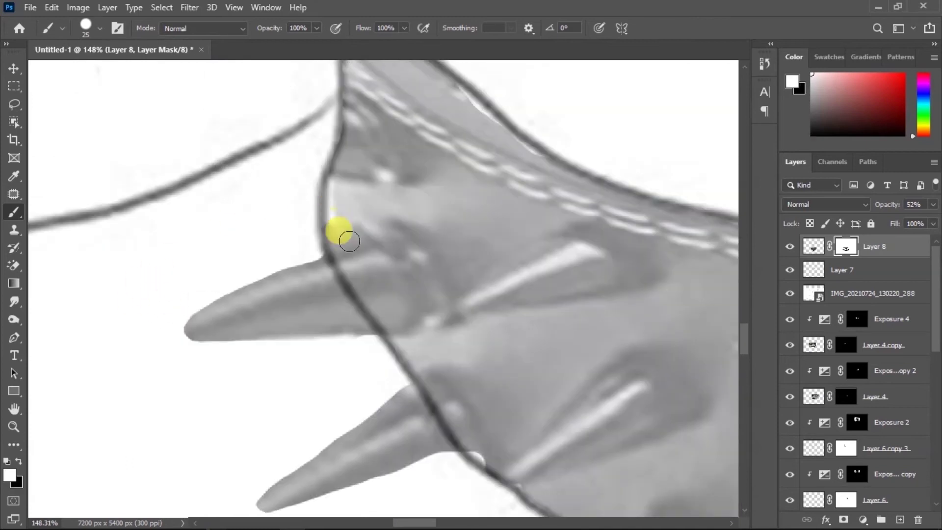
scroll(349, 241, up, 1)
Add a second left-pointing spike and clean up the collar ring's U shape.
mouse_move(341, 202)
mouse_down()
mouse_move(228, 164)
mouse_move(149, 167)
mouse_up()
key(x)
drag(150, 172, 204, 211)
drag(329, 145, 483, 266)
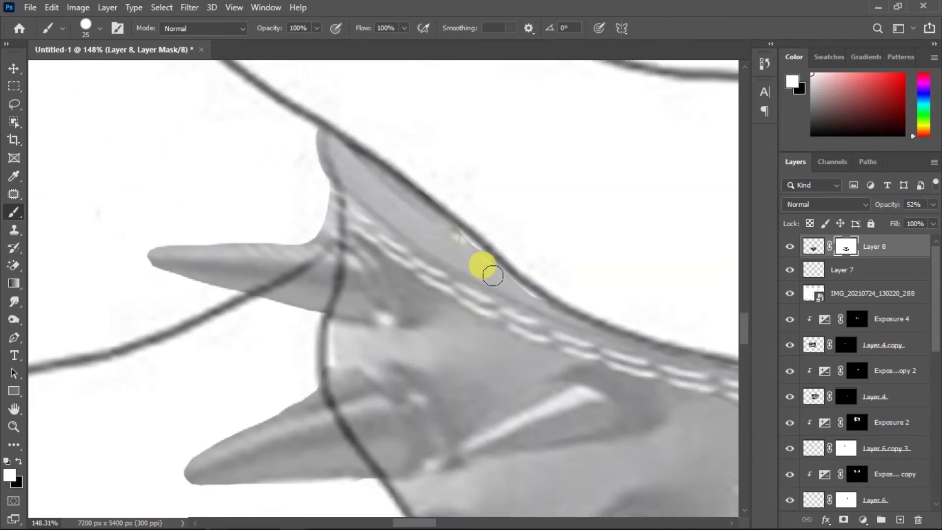
scroll(354, 358, down, 3)
scroll(258, 343, down, 2)
drag(258, 342, 418, 367)
scroll(418, 367, up, 6)
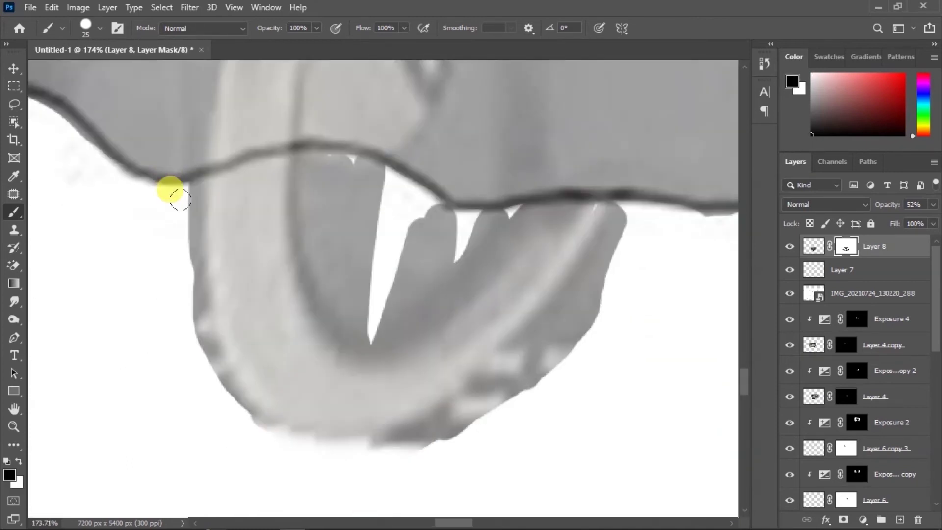
key(x)
mouse_move(169, 189)
mouse_down()
mouse_move(427, 426)
mouse_move(374, 309)
mouse_move(490, 203)
mouse_move(326, 278)
mouse_up()
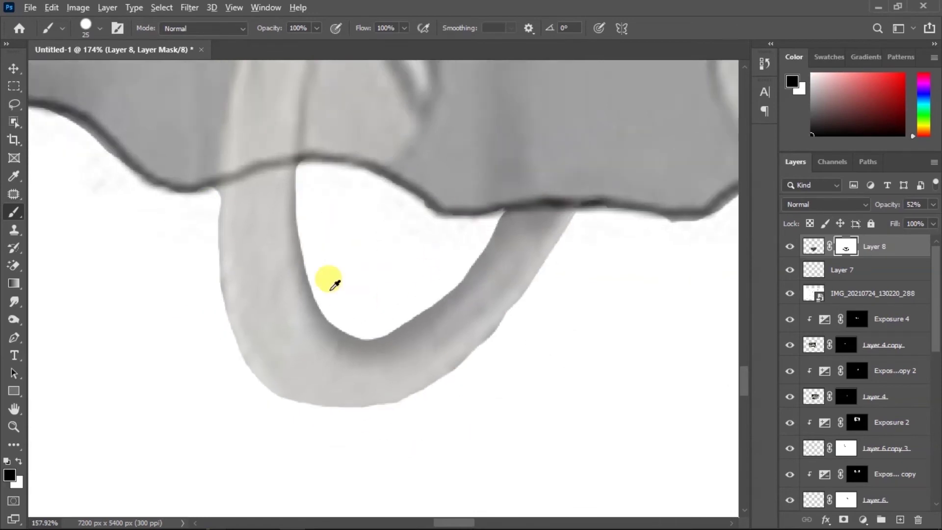
Reveal a spike hanging from the collar and refine spike edges with a smaller brush.
scroll(326, 278, down, 3)
key(x)
scroll(494, 280, up, 3)
drag(479, 210, 468, 267)
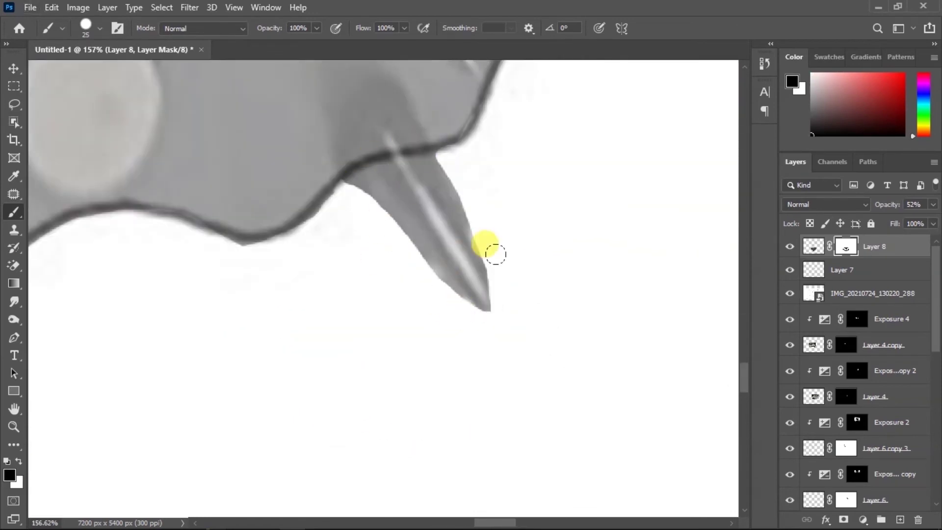
scroll(430, 288, down, 3)
scroll(442, 179, up, 5)
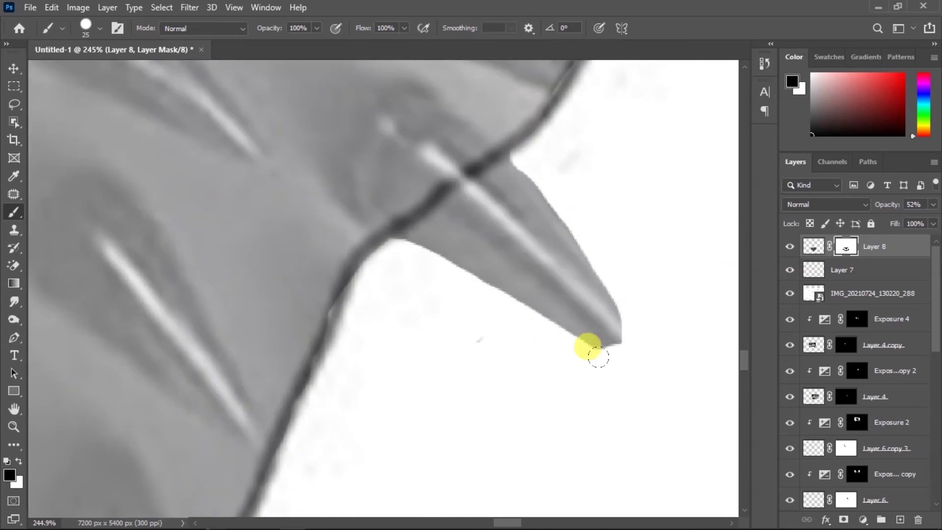
scroll(529, 130, down, 3)
scroll(574, 158, up, 2)
key(bracketleft)
key(bracketleft)
key(bracketleft)
key(bracketleft)
scroll(536, 265, up, 5)
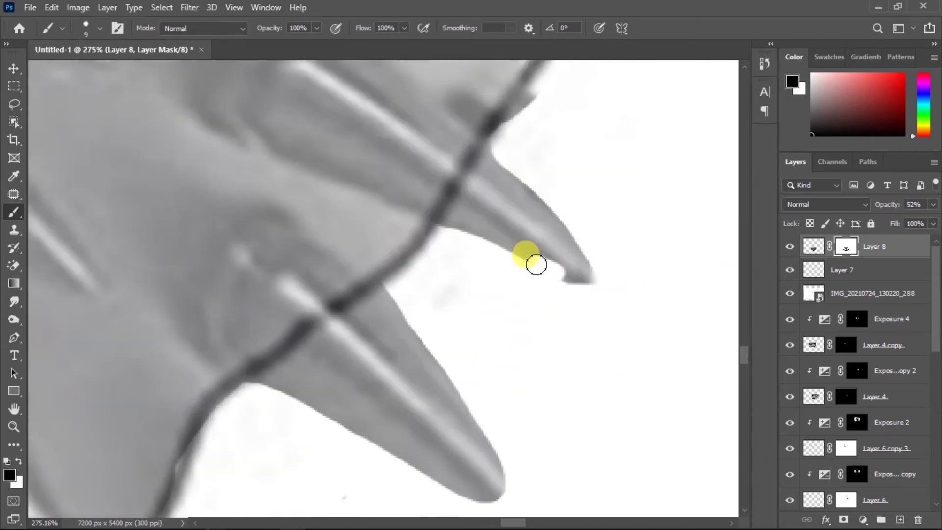
scroll(483, 163, down, 3)
key(x)
scroll(488, 311, up, 3)
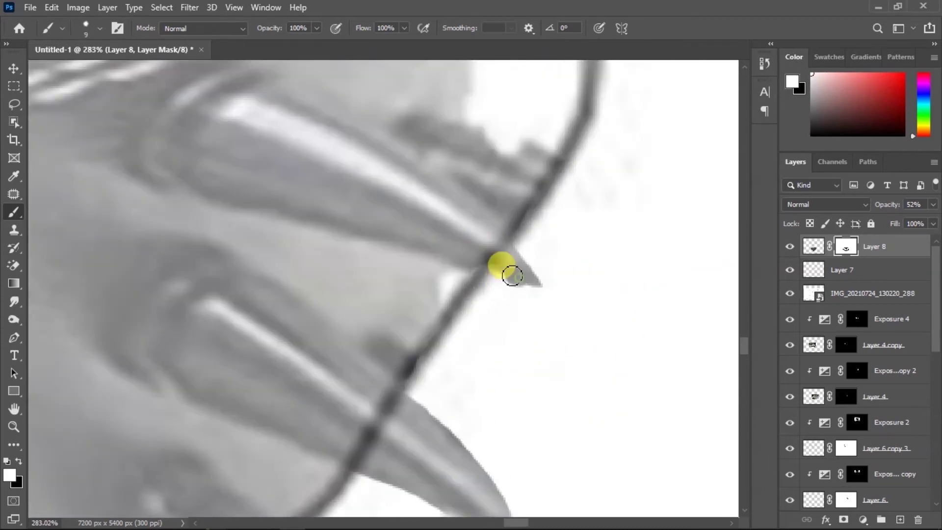
scroll(538, 189, down, 3)
scroll(567, 254, up, 3)
scroll(488, 322, down, 4)
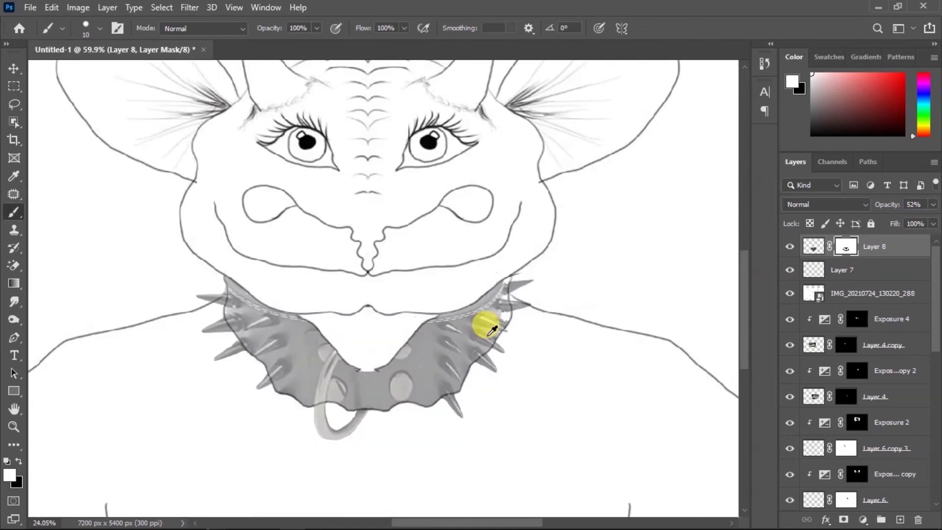
Touch up the collar mask edges and darken the collar to -6.00 exposure.
drag(387, 432, 342, 388)
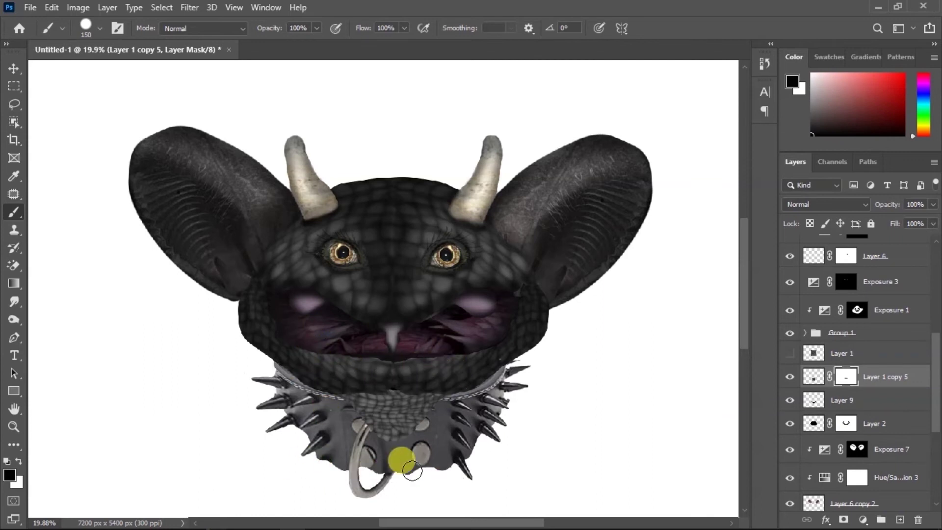
drag(412, 471, 421, 468)
scroll(421, 469, up, 2)
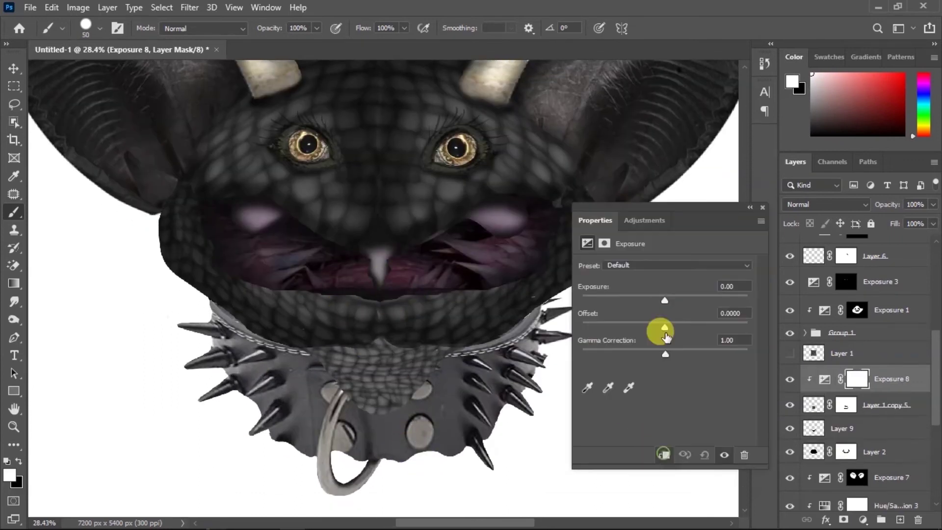
drag(665, 295, 610, 294)
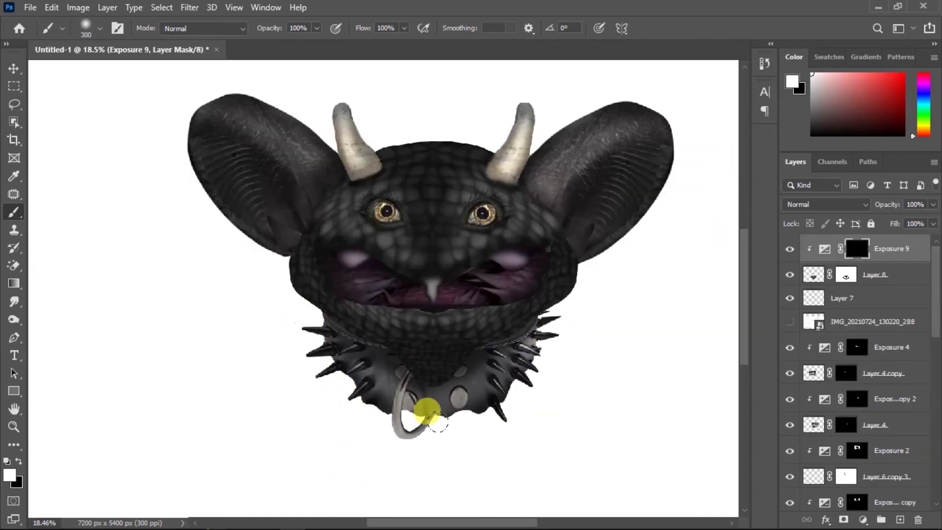
Enlarge the torso layer and centre it beneath the head.
key(v)
scroll(370, 401, down, 2)
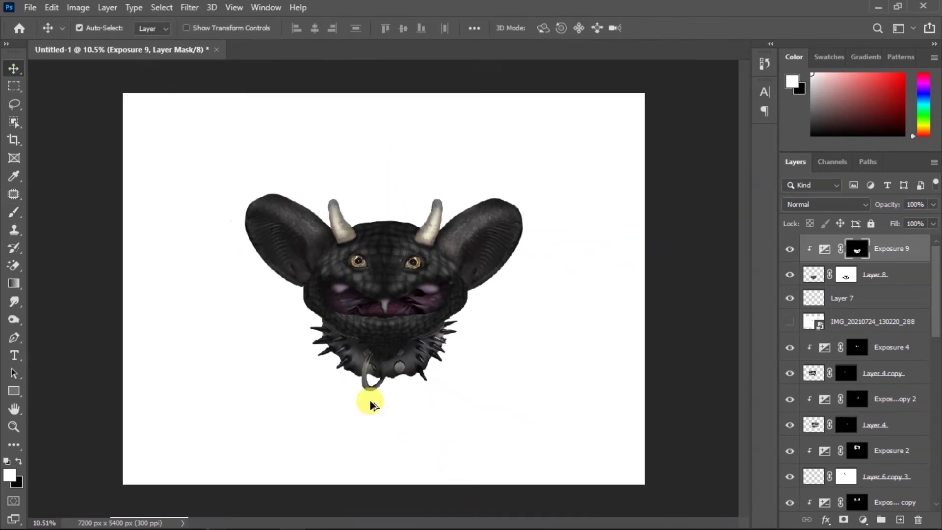
scroll(364, 352, up, 4)
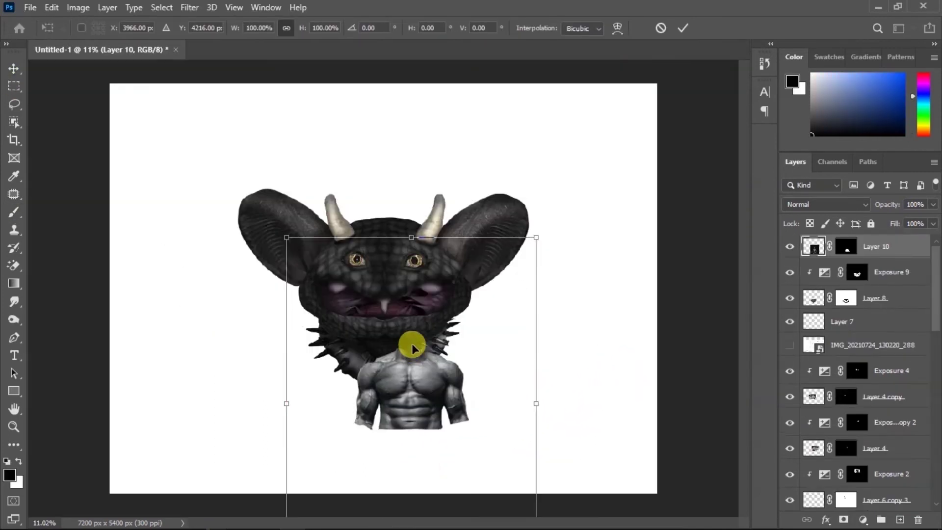
drag(412, 343, 422, 404)
drag(160, 420, 17, 379)
drag(365, 363, 456, 395)
Rescale the torso to about 124% and shift it into place under the collar.
click(683, 28)
scroll(927, 249, down, 1)
key(ctrl+t)
key(ctrl+minus)
drag(731, 389, 711, 389)
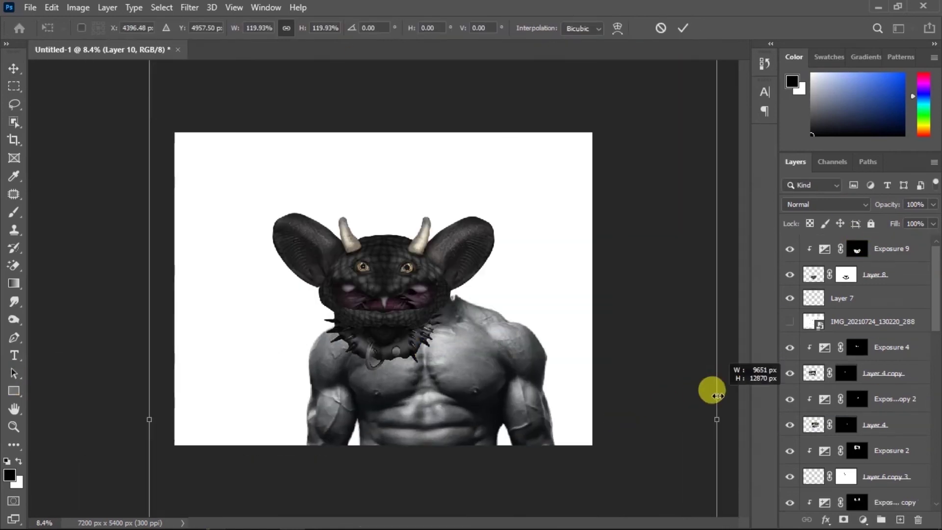
drag(512, 401, 480, 405)
drag(675, 424, 670, 420)
drag(538, 410, 529, 403)
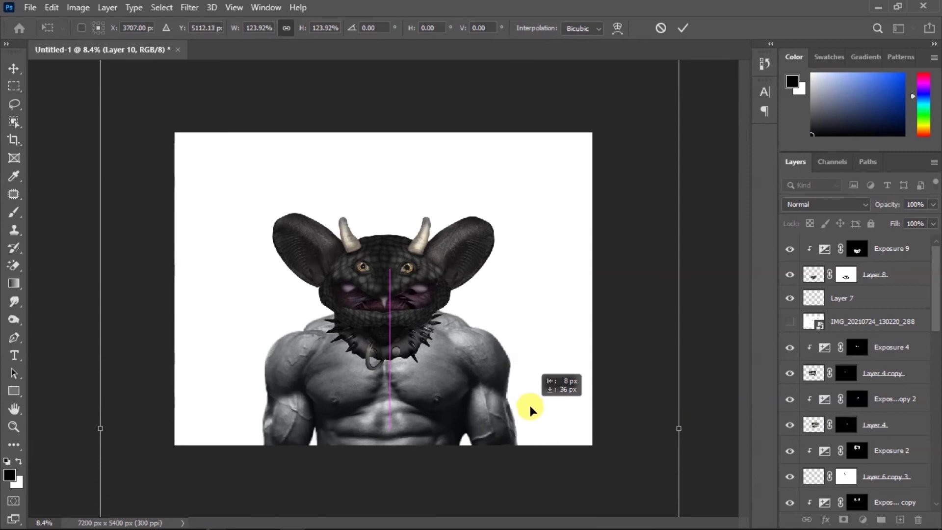
click(683, 28)
Check the torso against the original sketch, then rescale it to about 104%.
click(790, 320)
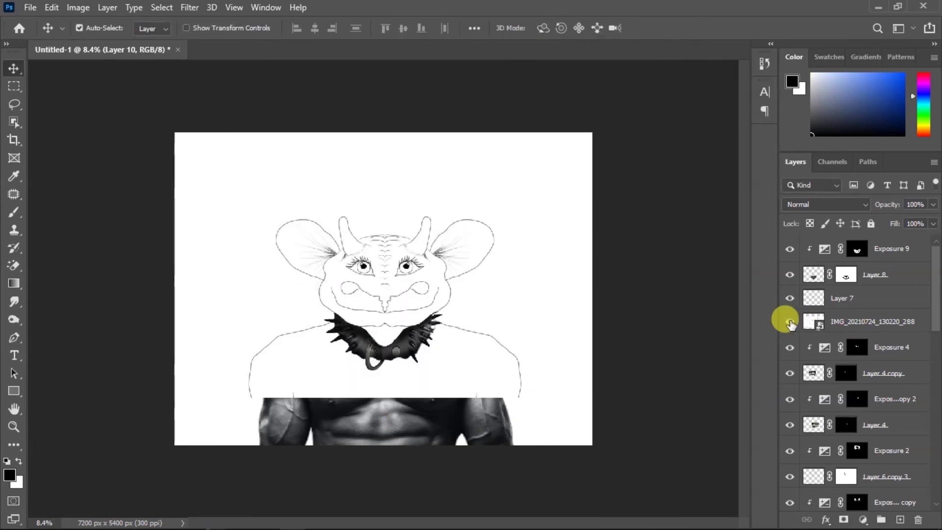
click(789, 321)
key(ctrl+t)
drag(96, 428, 75, 428)
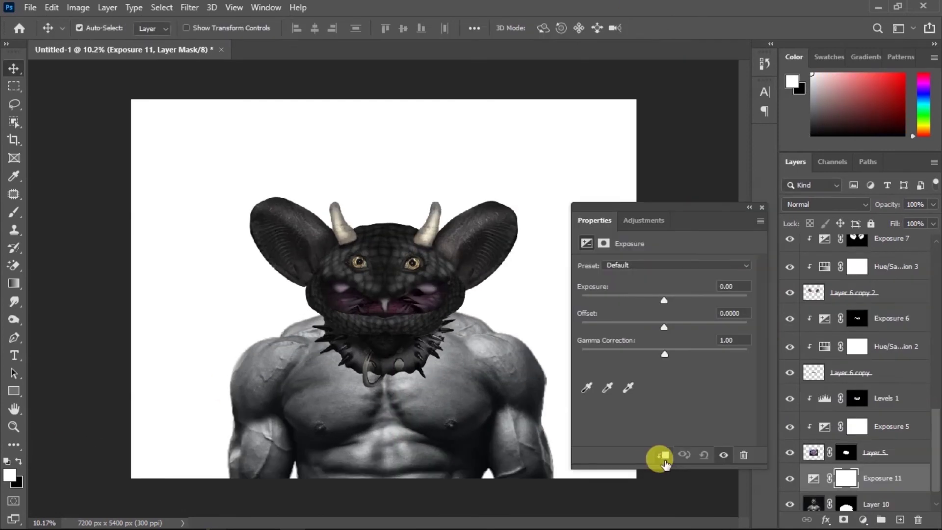
Darken the torso with a clipped Exposure layer at -2.83 and gamma 0.78.
drag(664, 300, 632, 298)
drag(665, 354, 679, 354)
click(762, 207)
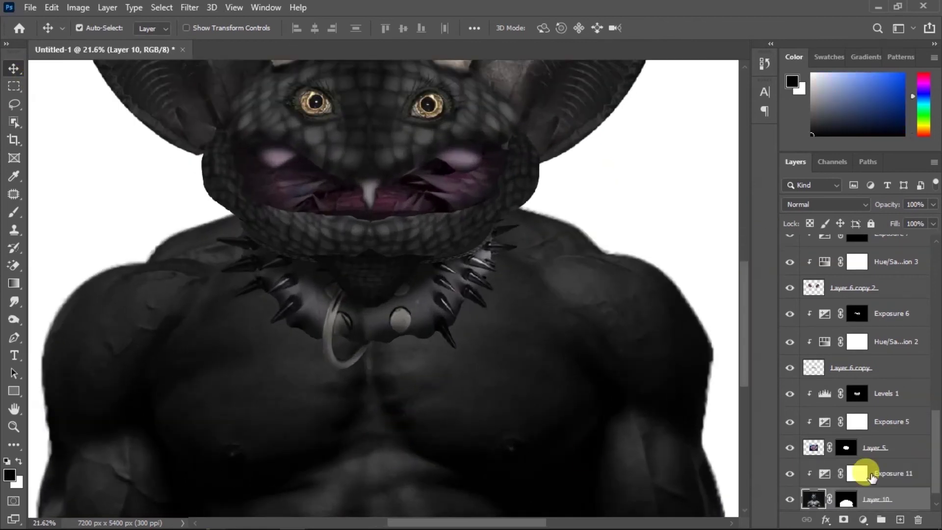
Paint the Exposure 12 mask to shade the torso beneath the collar.
click(857, 472)
key(b)
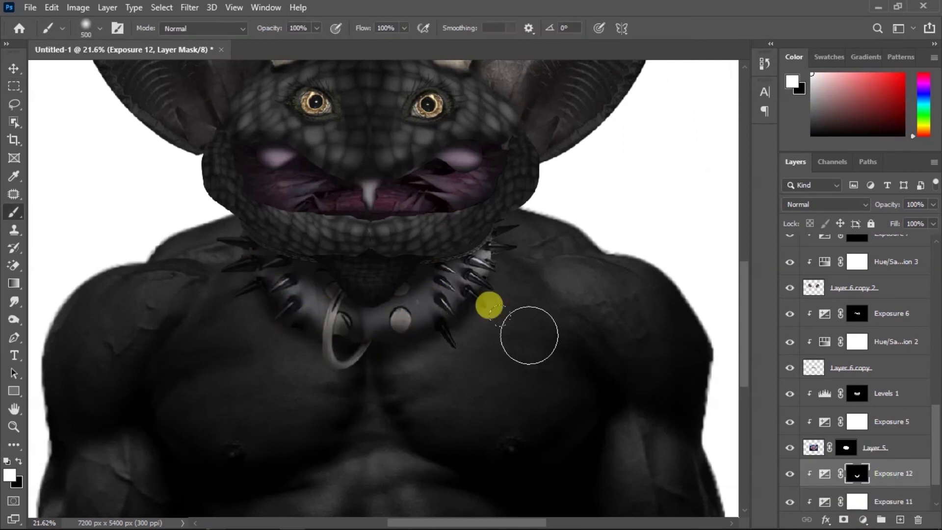
scroll(425, 259, down, 3)
drag(420, 341, 370, 481)
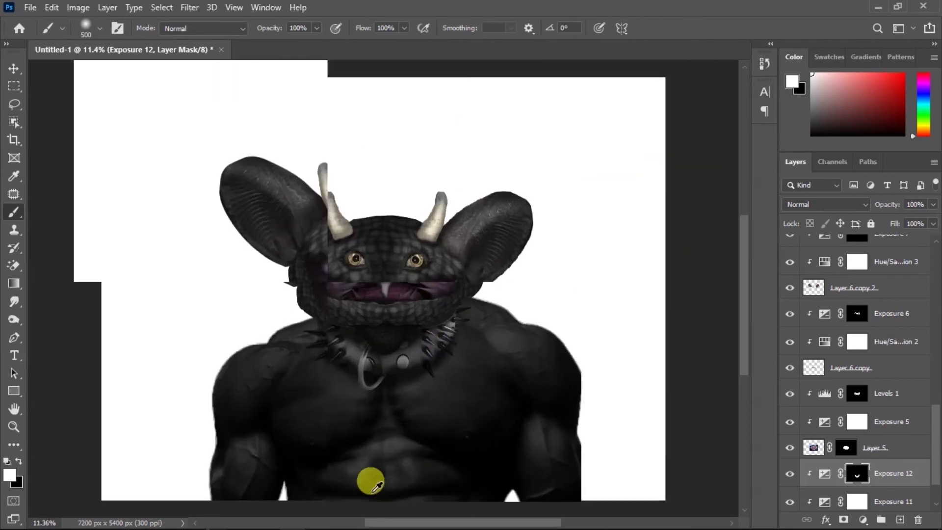
scroll(372, 481, up, 2)
scroll(372, 482, down, 2)
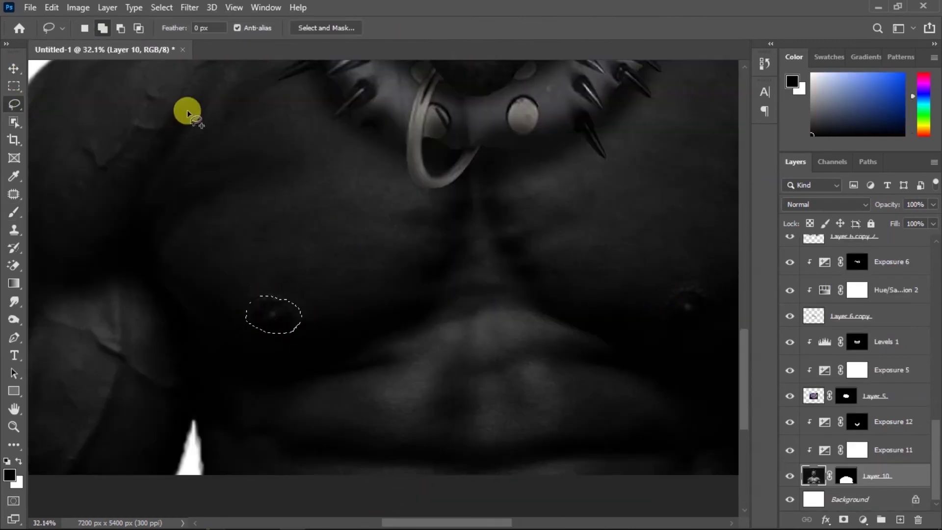
Remove the chest nipple with Content-Aware Fill and clip the patched copy to the torso.
click(52, 7)
click(99, 242)
mouse_move(505, 506)
mouse_down()
mouse_move(551, 505)
mouse_move(509, 506)
mouse_up()
click(269, 314)
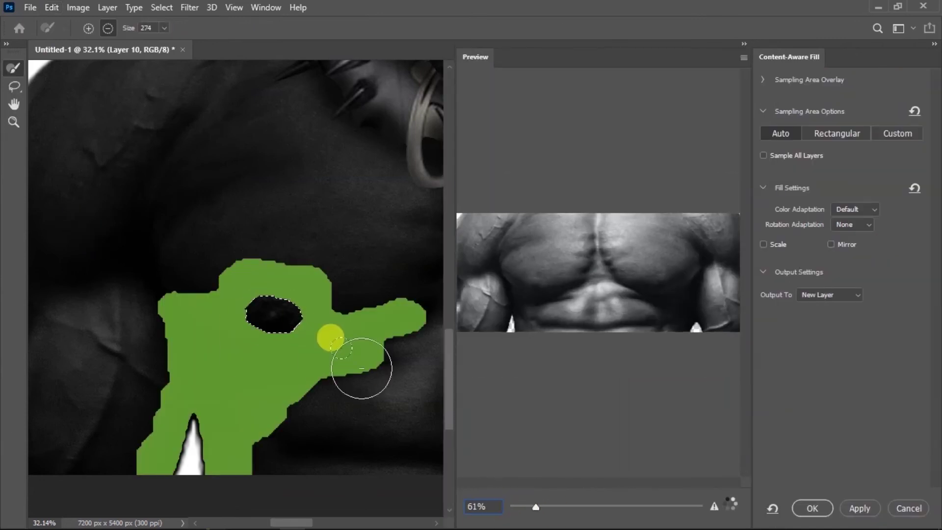
key(Return)
scroll(840, 452, down, 1)
alt+click(827, 452)
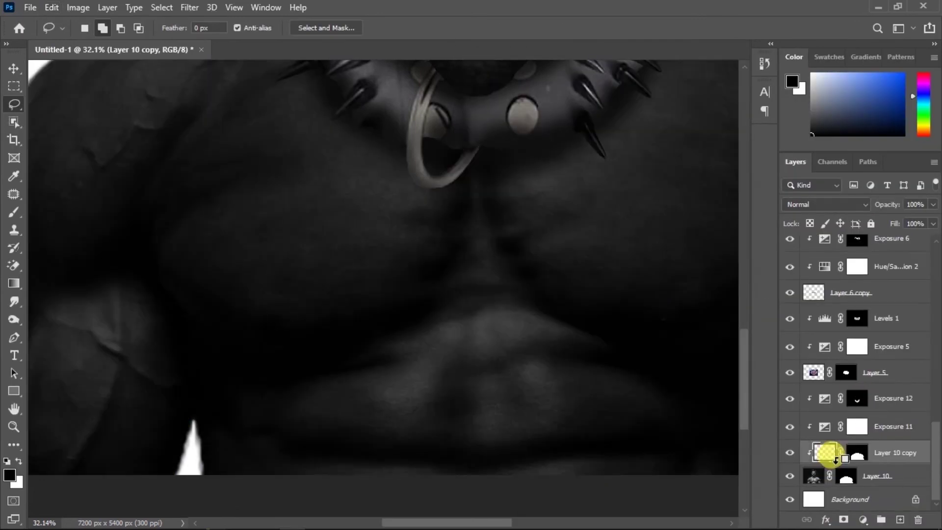
scroll(497, 352, down, 3)
scroll(513, 372, up, 3)
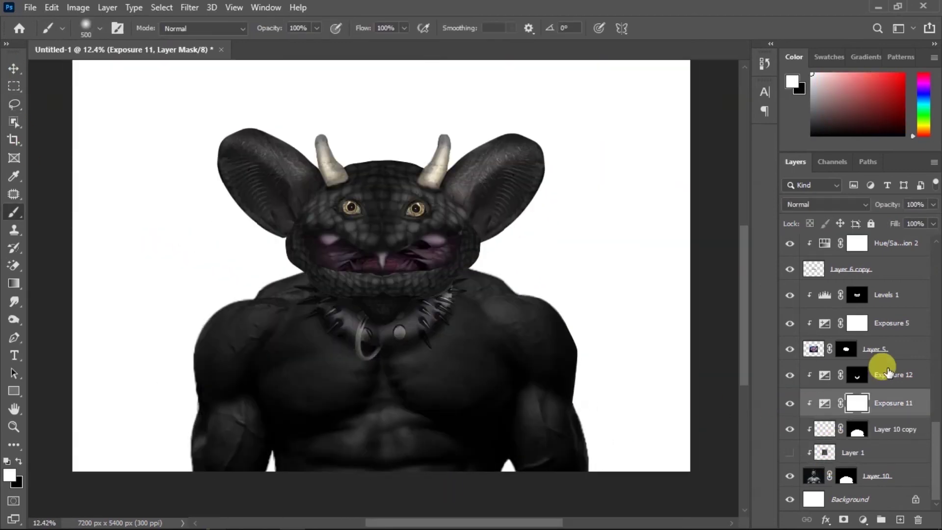
With a smaller brush, paint the Exposure 12 mask to darken the left shoulder and arm edge.
click(889, 371)
key(bracketleft)
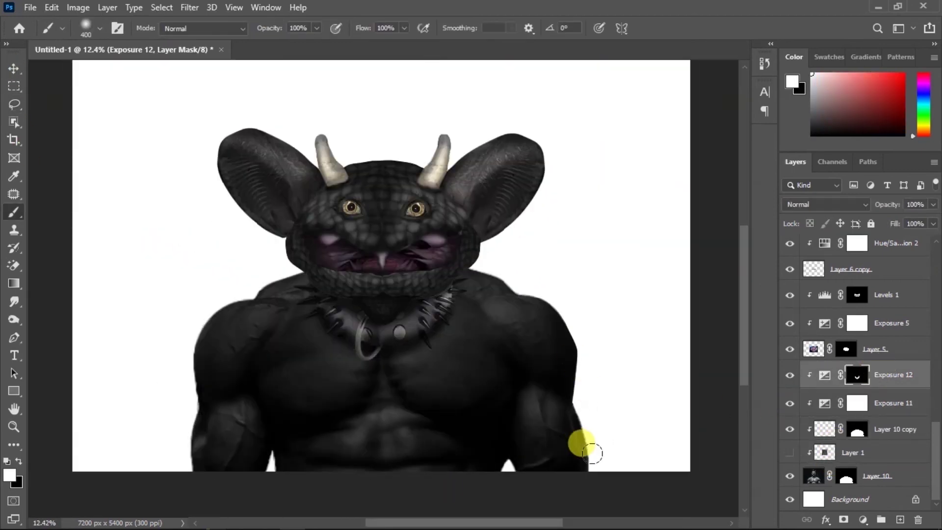
mouse_move(281, 289)
mouse_down()
mouse_move(242, 315)
mouse_move(254, 472)
mouse_up()
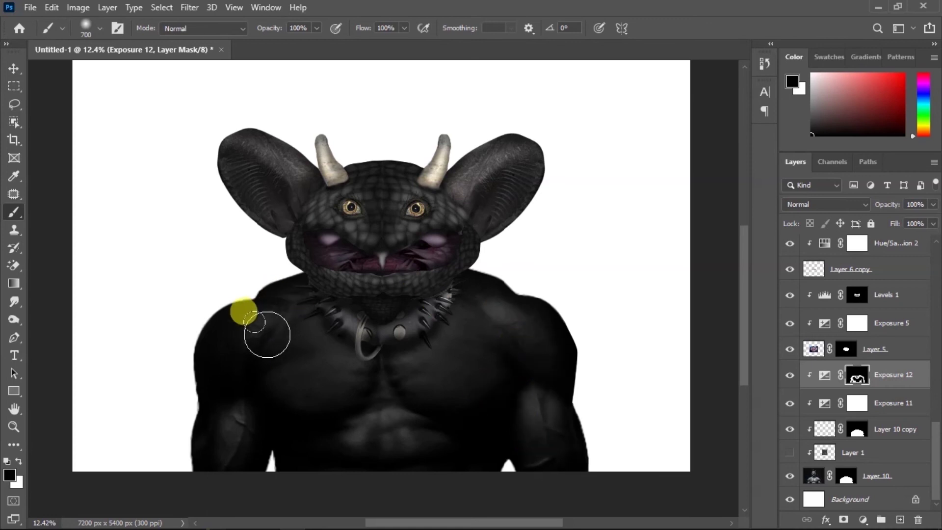
scroll(504, 284, down, 3)
scroll(488, 273, up, 1)
Select the background texture layer with the Move tool.
key(v)
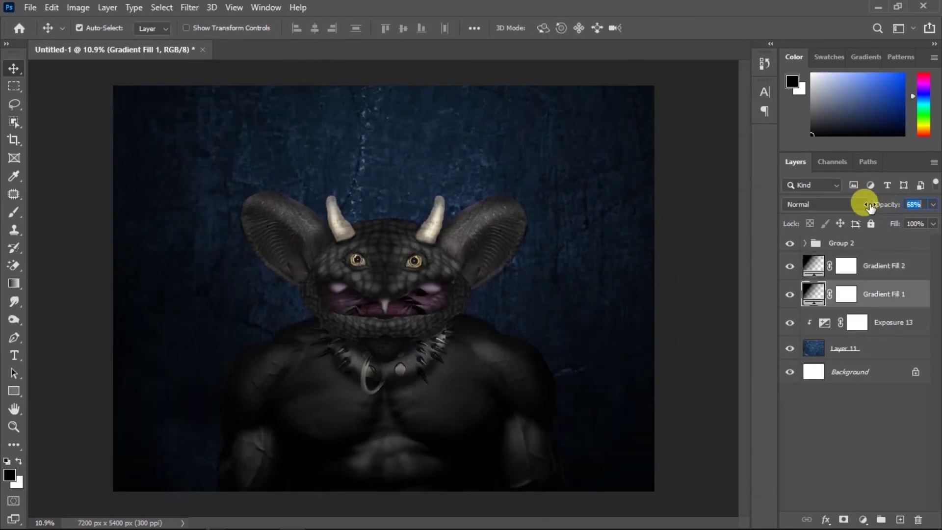
click(837, 348)
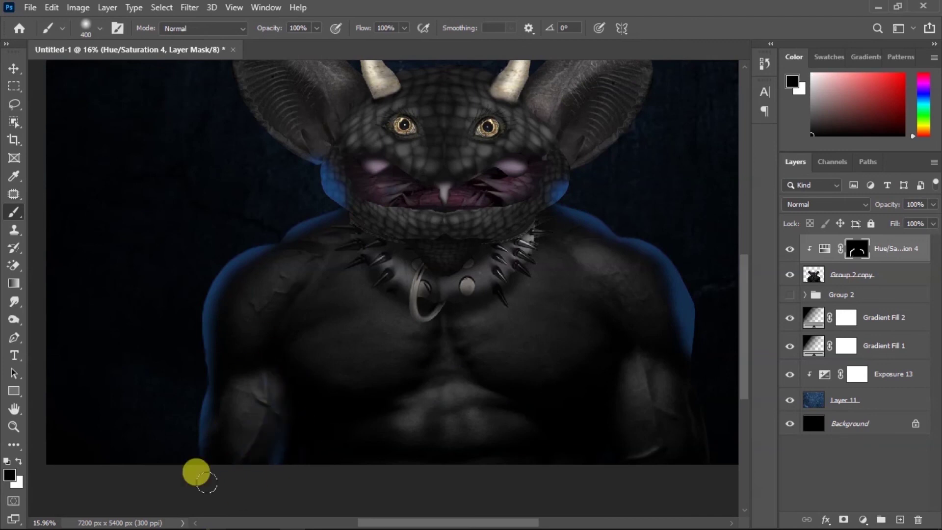
scroll(505, 185, down, 2)
Paint blue rim light along the ear edges and add the Gradient Fill 3 glow at 25% opacity.
key([)
key([)
key([)
key([)
scroll(582, 367, up, 3)
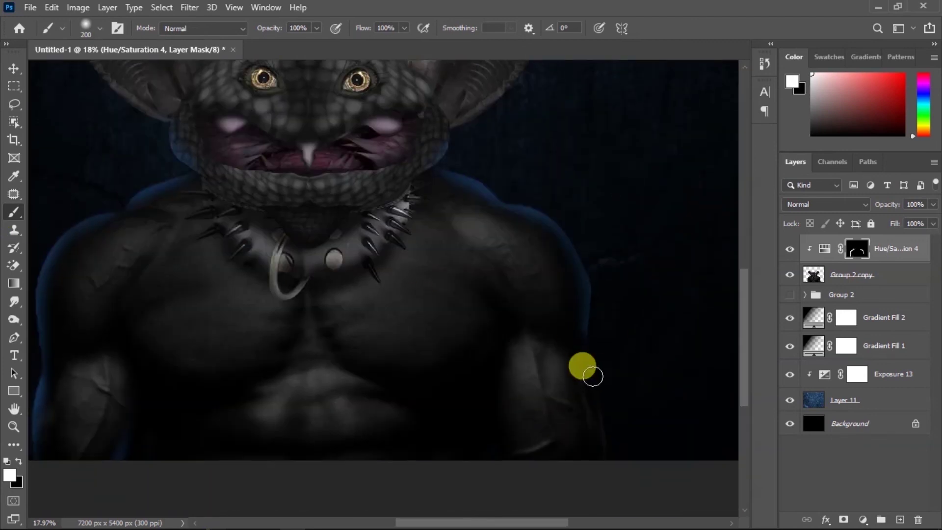
scroll(552, 379, up, 3)
drag(252, 309, 274, 344)
scroll(622, 143, down, 2)
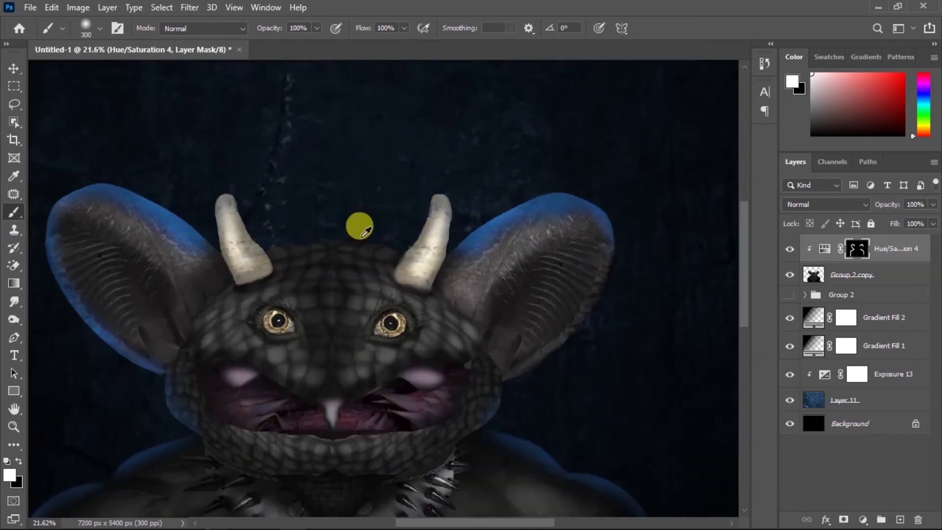
key([)
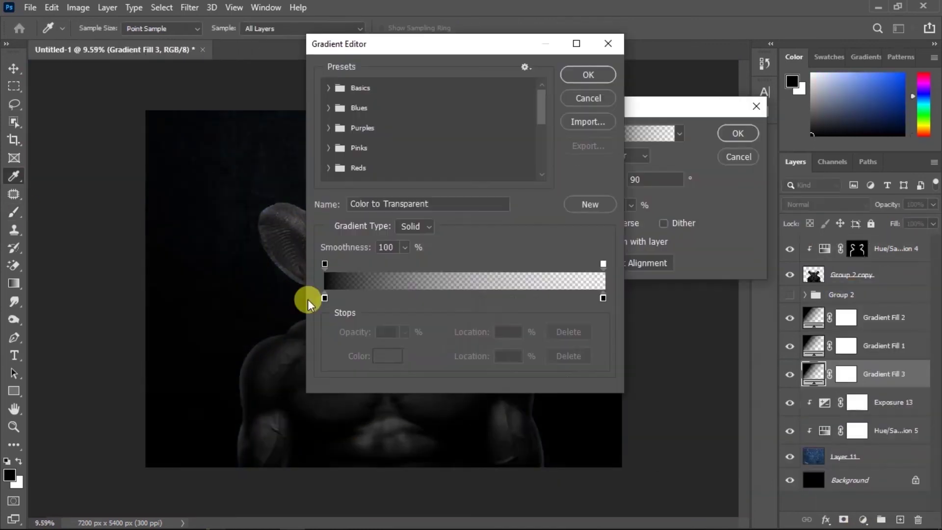
click(785, 318)
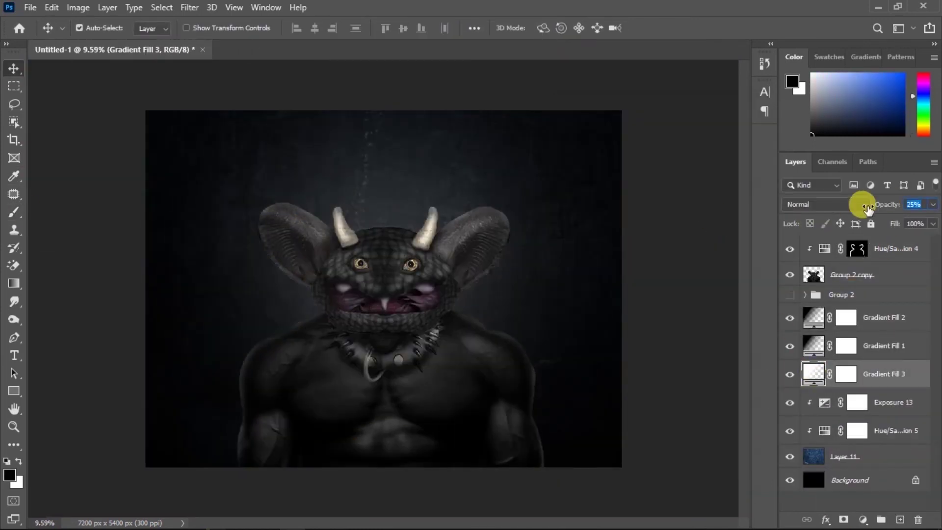